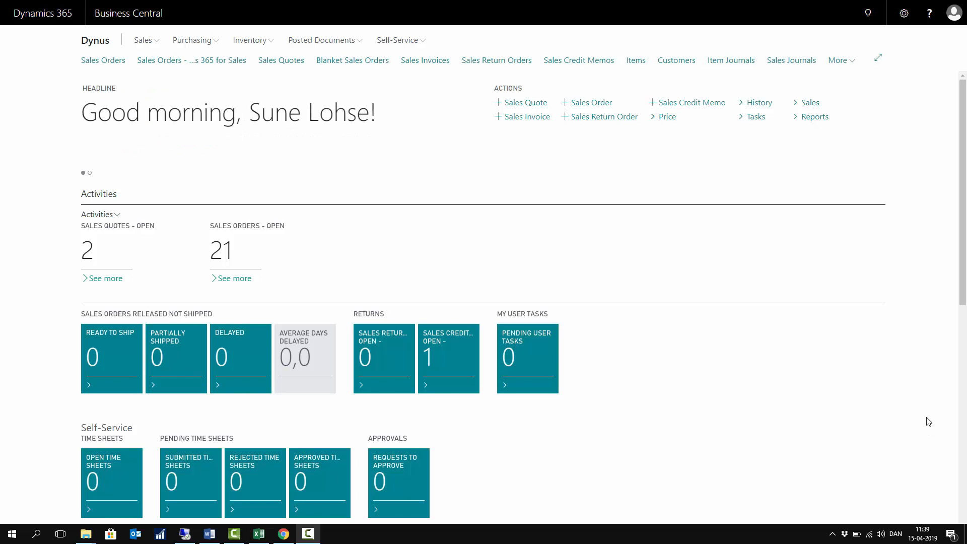
Search for "general journal" and open the General Journals page
left_click(868, 18)
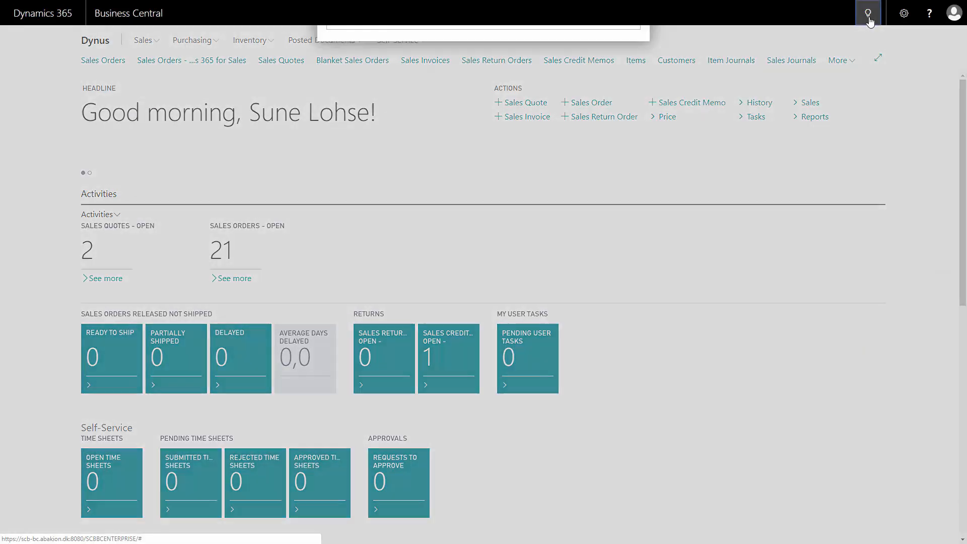
type("general")
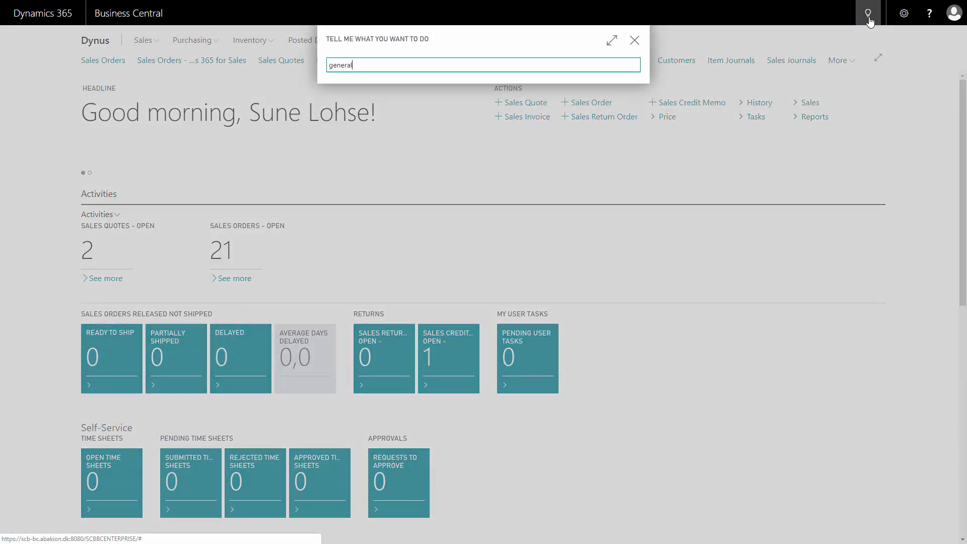
type(" journal")
left_click(390, 166)
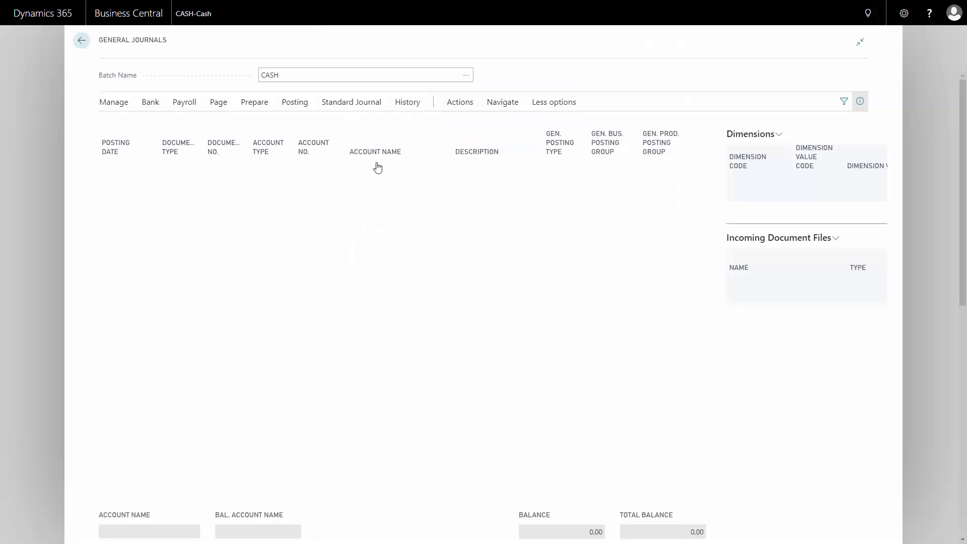
Start a journal line in the CASH batch for the Phone and Fax G/L account
left_click(319, 169)
type("p")
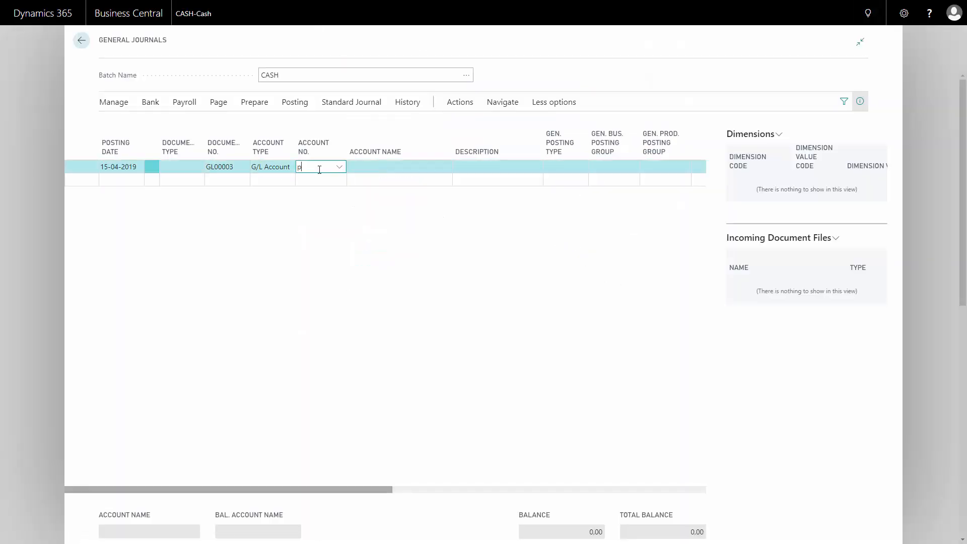
type("ho")
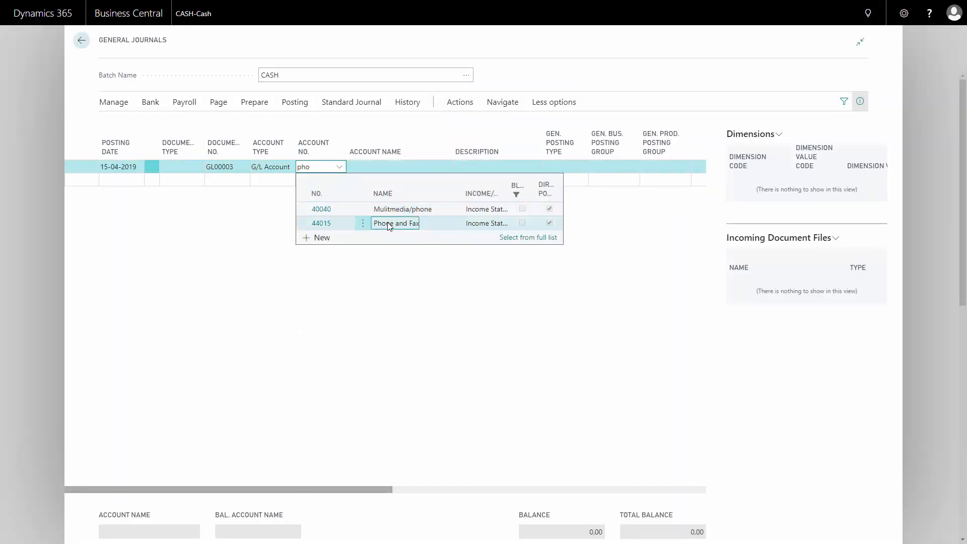
left_click(389, 223)
Set the amount of the Phone and Fax journal line to 5000
key("Tab")
key("Tab")
key("Tab")
key("Tab")
key("Tab")
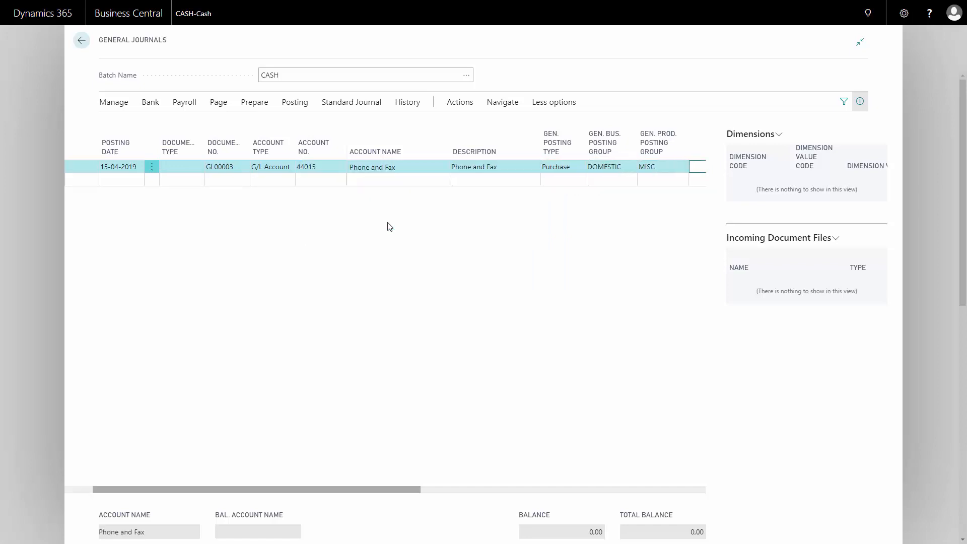
type("5000")
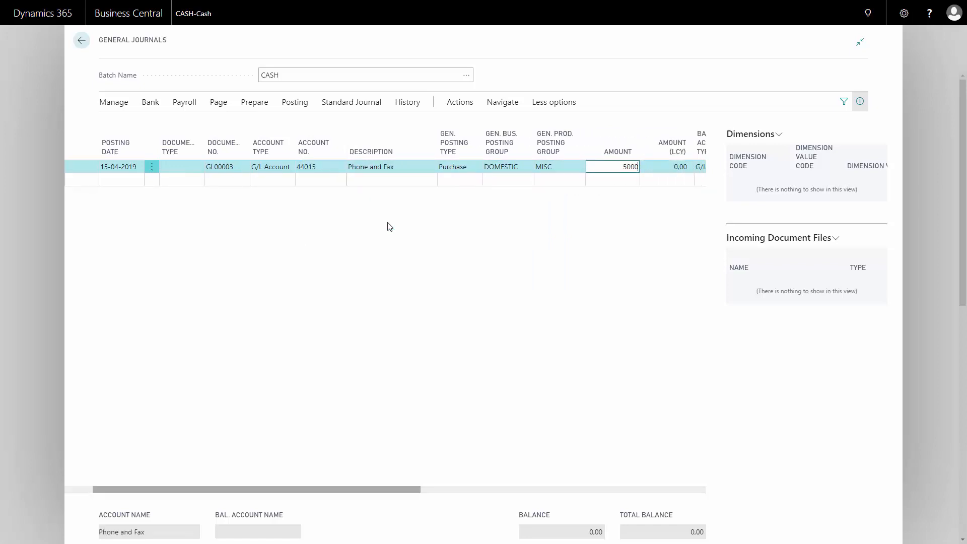
key("Tab")
Set the line's balancing account type to Bank Account and choose the first Danske Bank account as the balancing account
key("Tab")
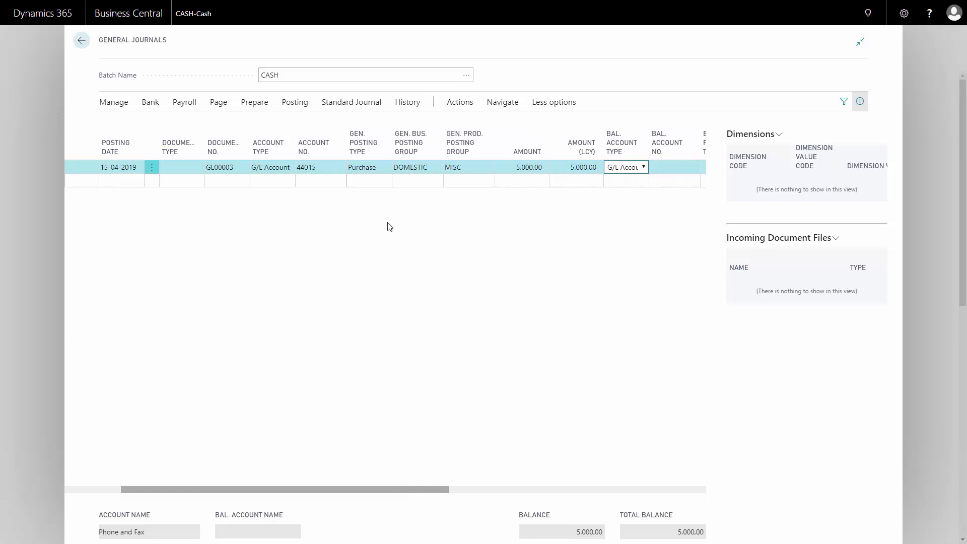
left_click(640, 168)
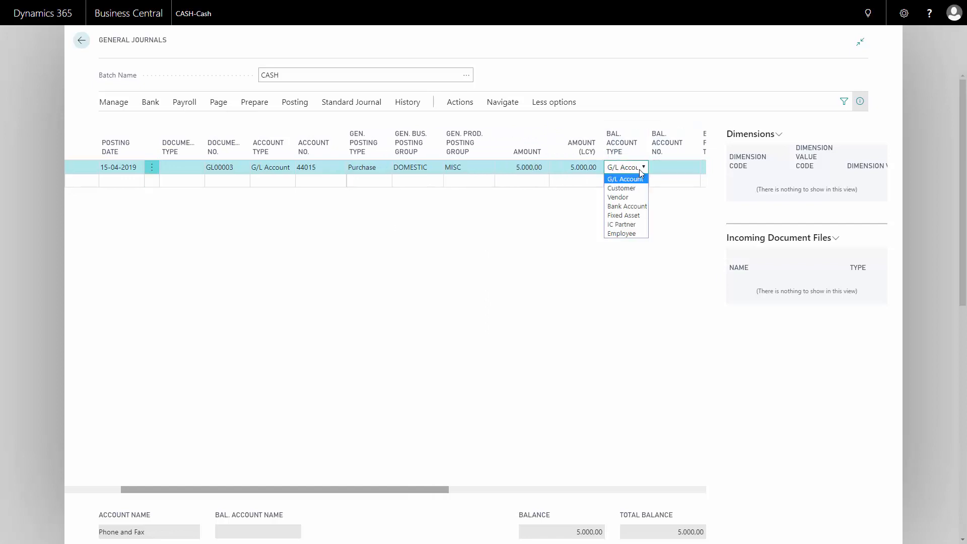
left_click(626, 207)
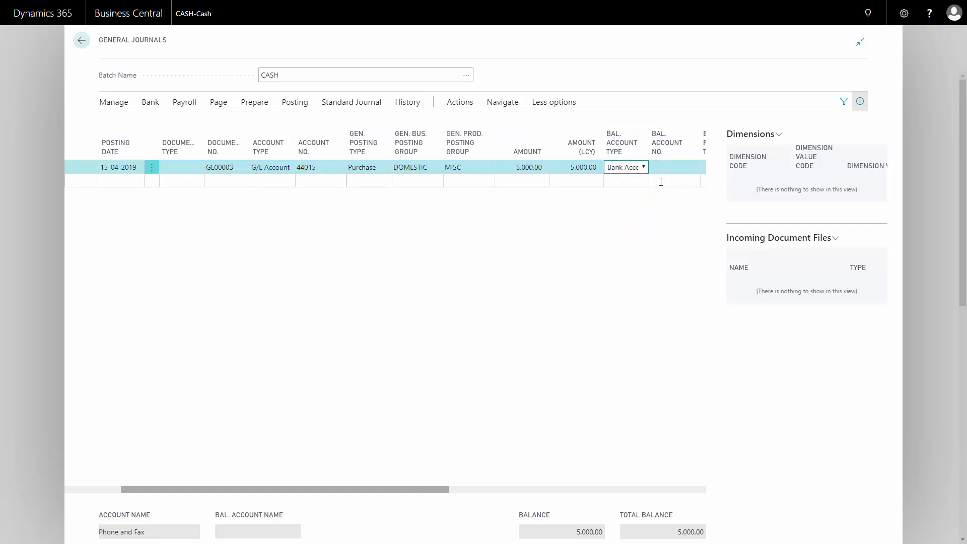
left_click(677, 169)
left_click(693, 167)
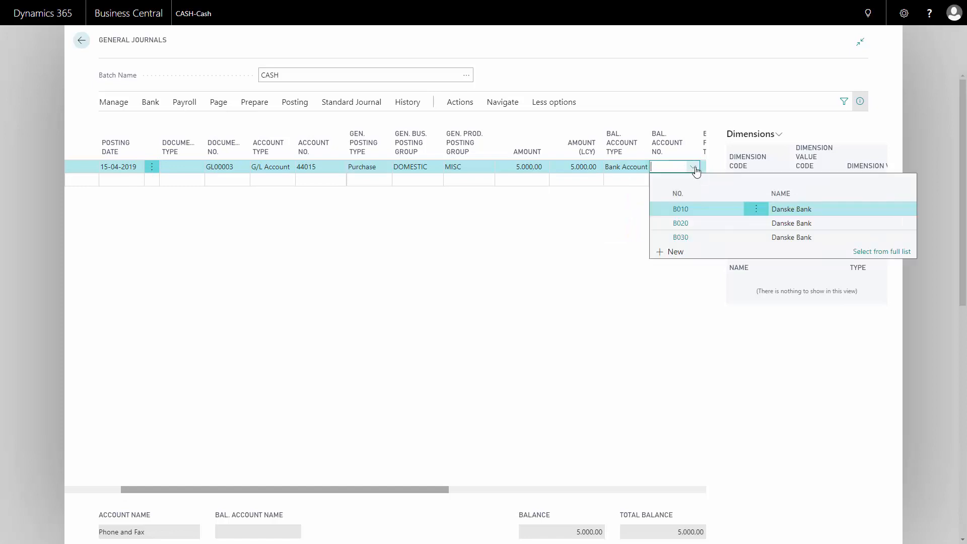
left_click(693, 214)
Assign the deferral code 12 P SL (12 Periods Straight Line) to the journal line
key("Tab")
key("Tab")
key("Tab")
key("Tab")
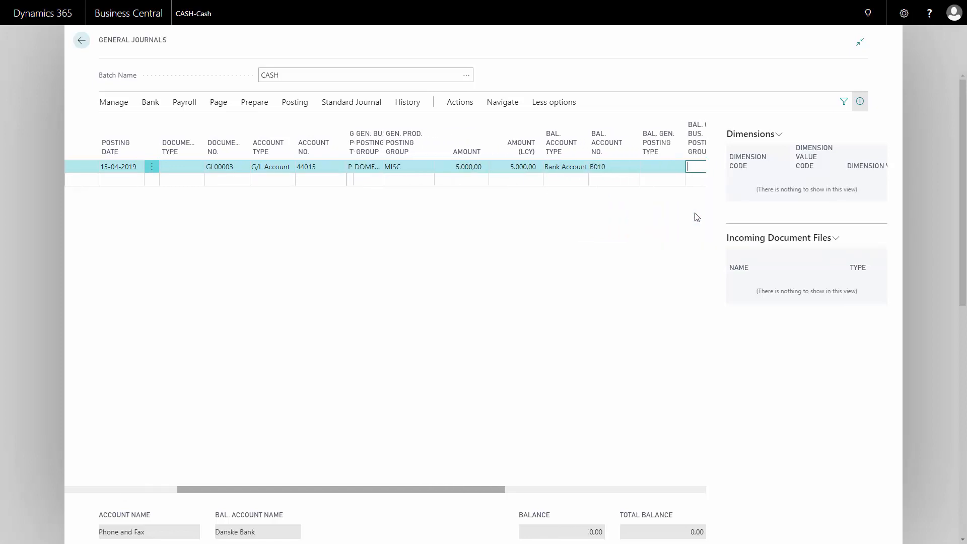
key("Tab")
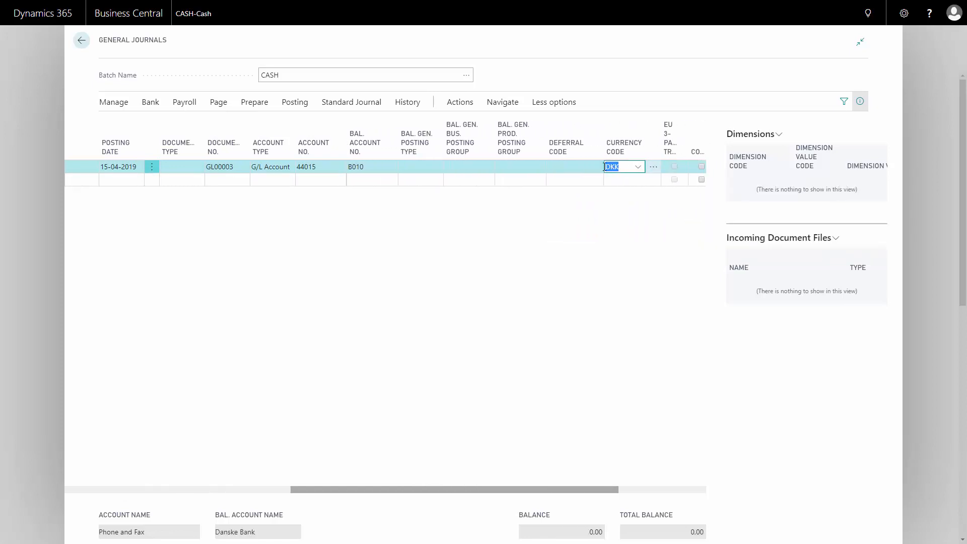
left_click(568, 166)
left_click(581, 167)
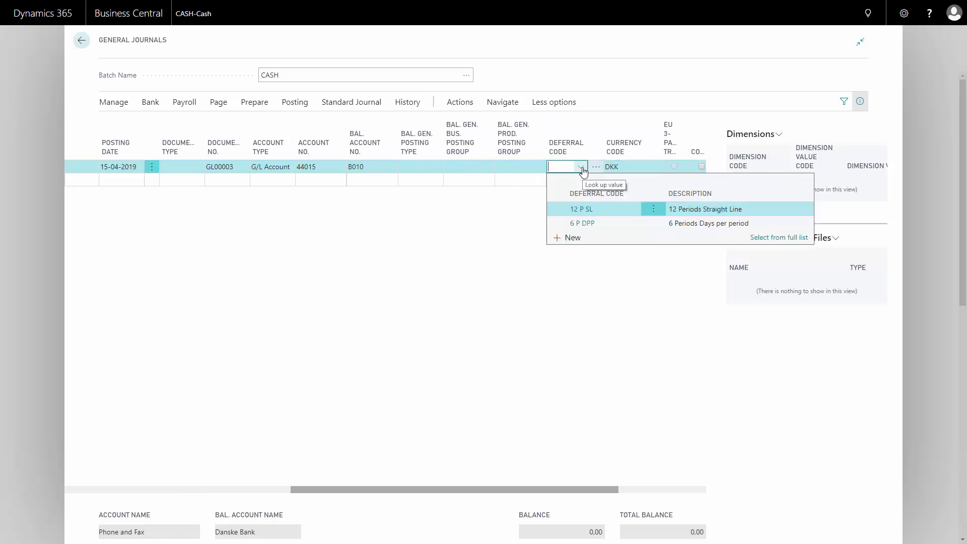
left_click(590, 209)
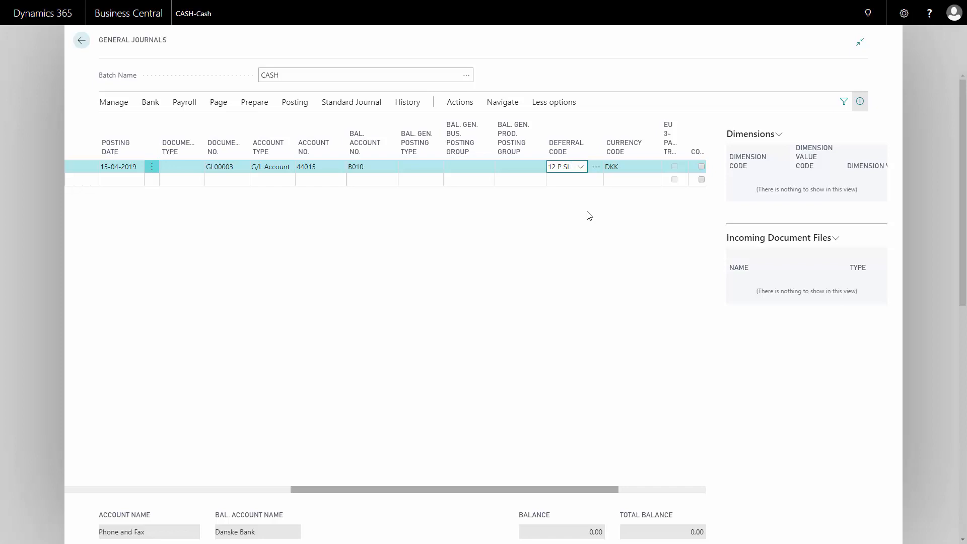
Open the line's deferral schedule, set its start date to 15-04-2019 and recalculate the schedule
left_click(594, 167)
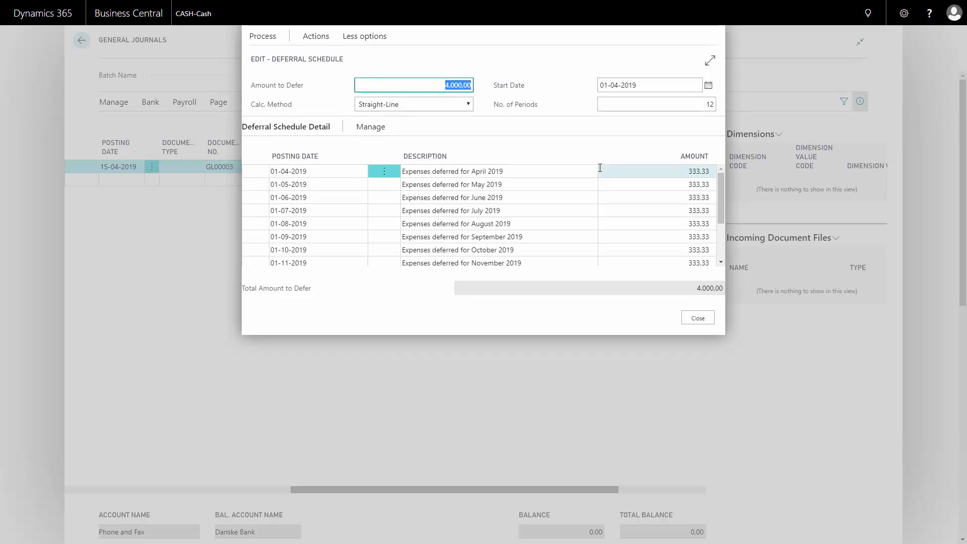
left_click(599, 85)
key("BackSpace")
key("BackSpace")
type("15")
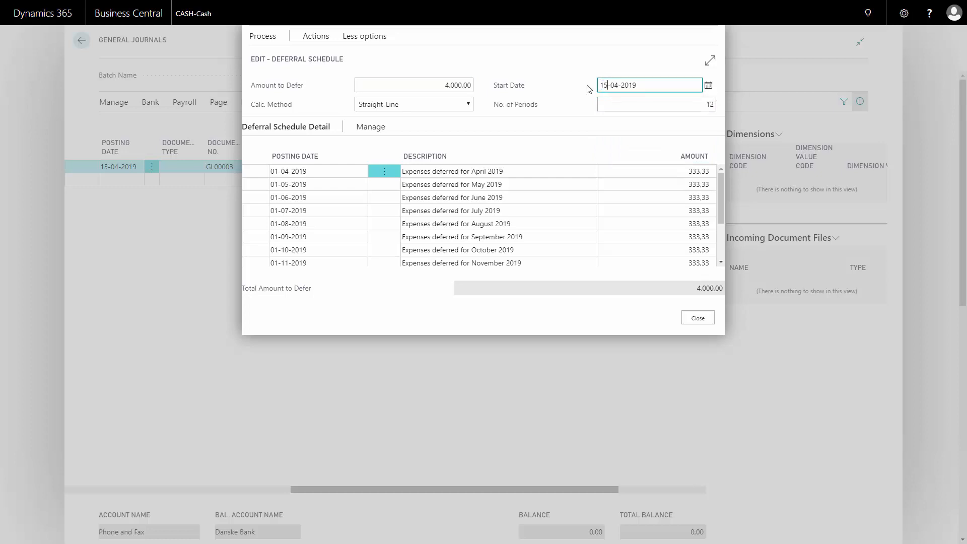
key("Tab")
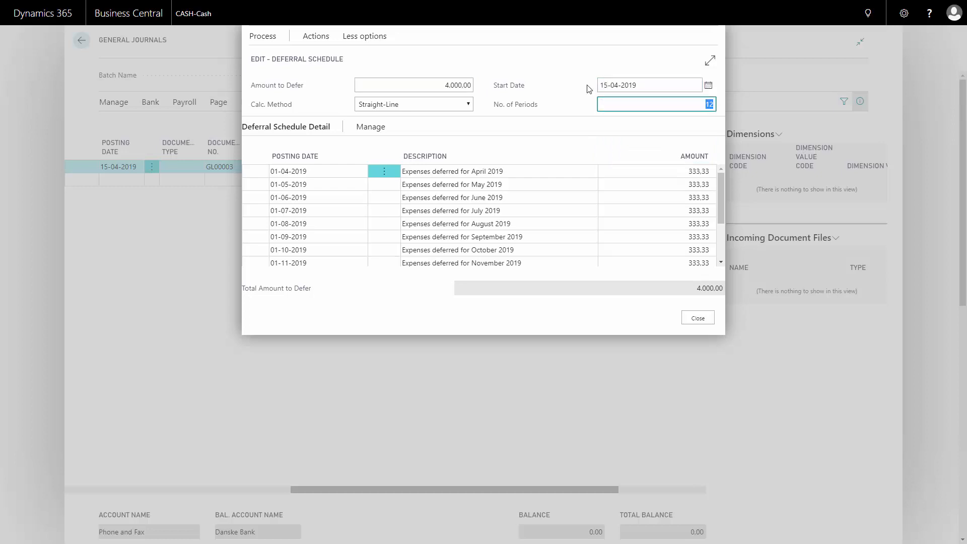
left_click(316, 36)
left_click(279, 58)
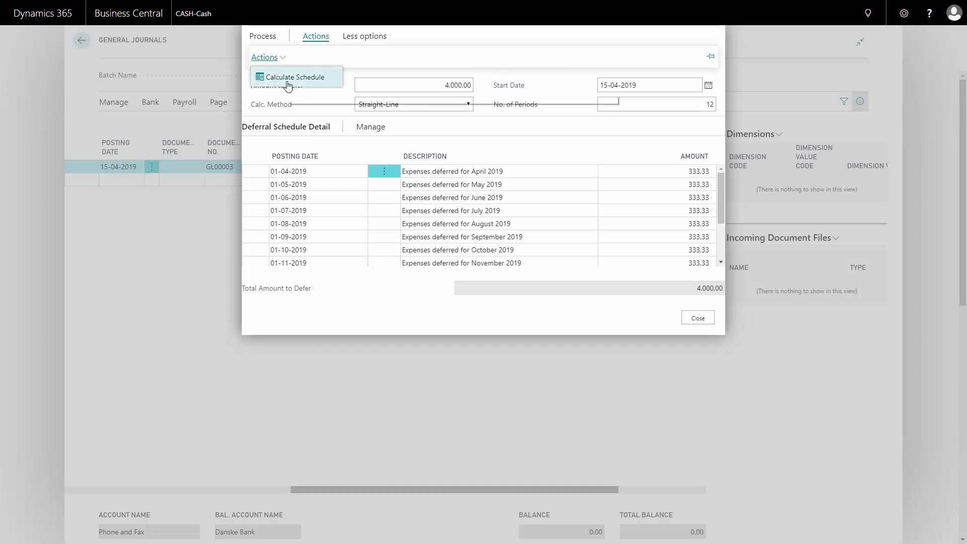
left_click(286, 80)
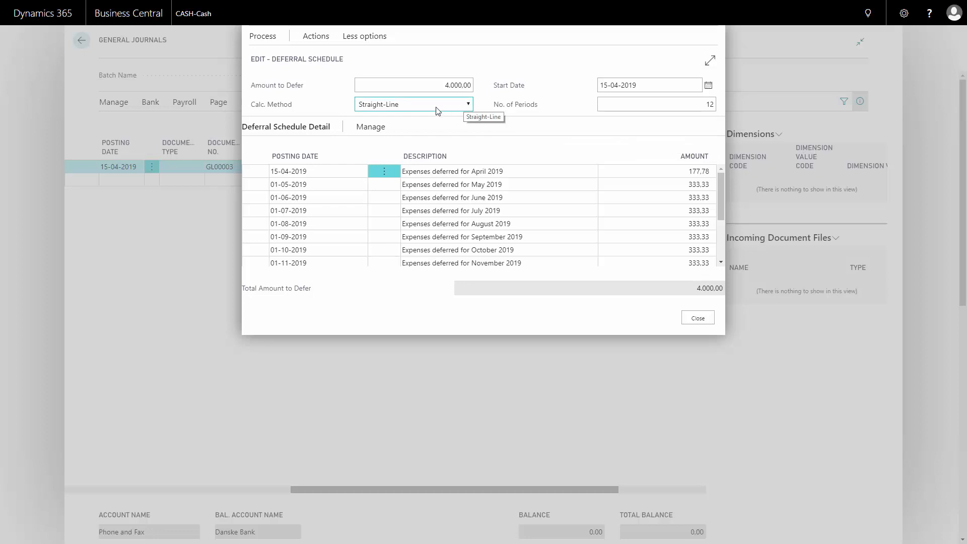
Set the amount to defer to 3.000,00 with the Days per Period calculation method and recalculate the schedule
left_click(450, 85)
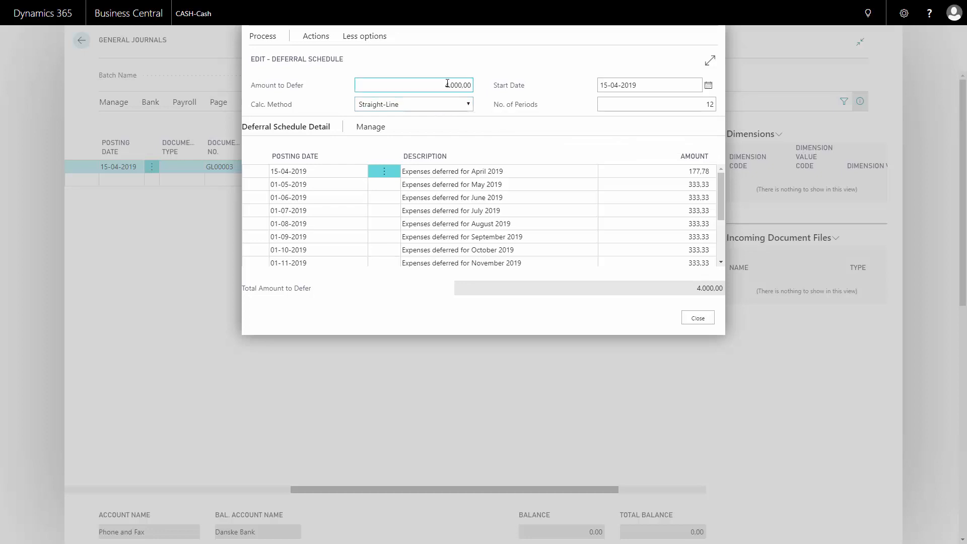
left_click(439, 84)
key("Delete")
type("3")
left_click(460, 104)
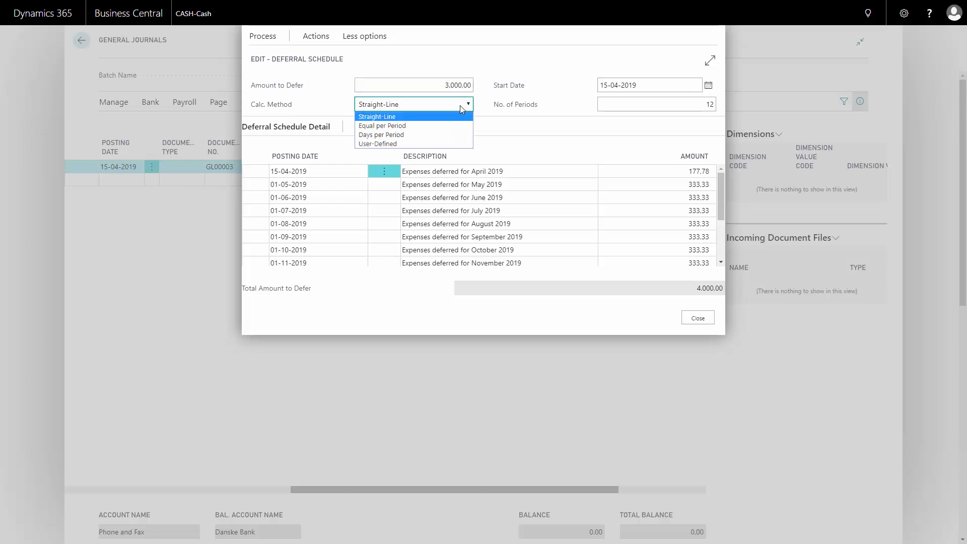
left_click(388, 135)
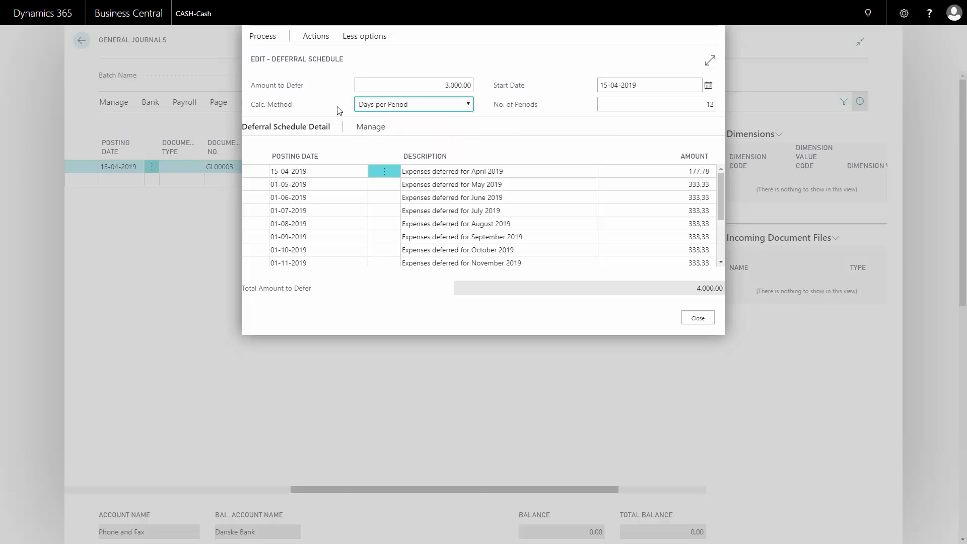
left_click(314, 39)
left_click(269, 59)
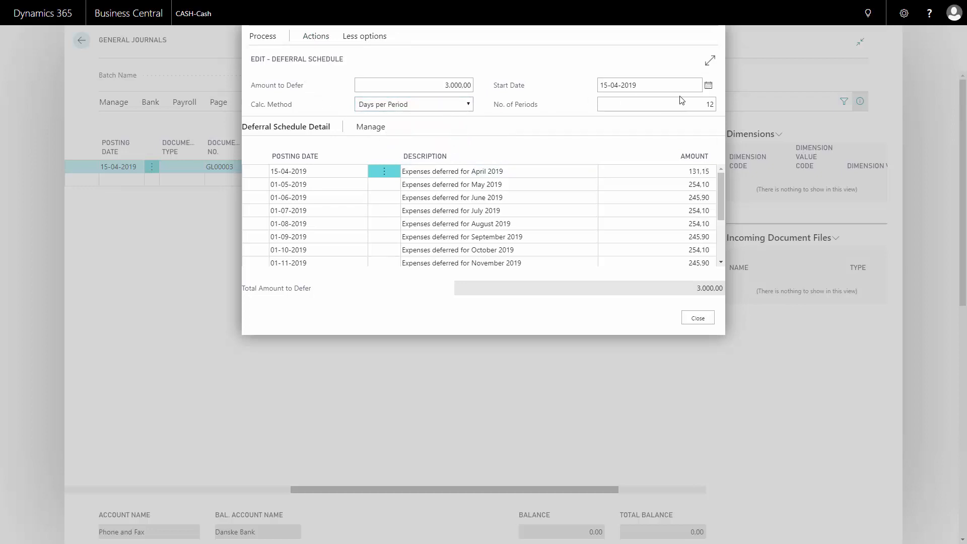
Set the number of deferral periods to 10, recalculate the schedule and close it
left_click(698, 109)
left_click_drag(697, 108, 725, 102)
type("10")
key("Tab")
left_click(317, 37)
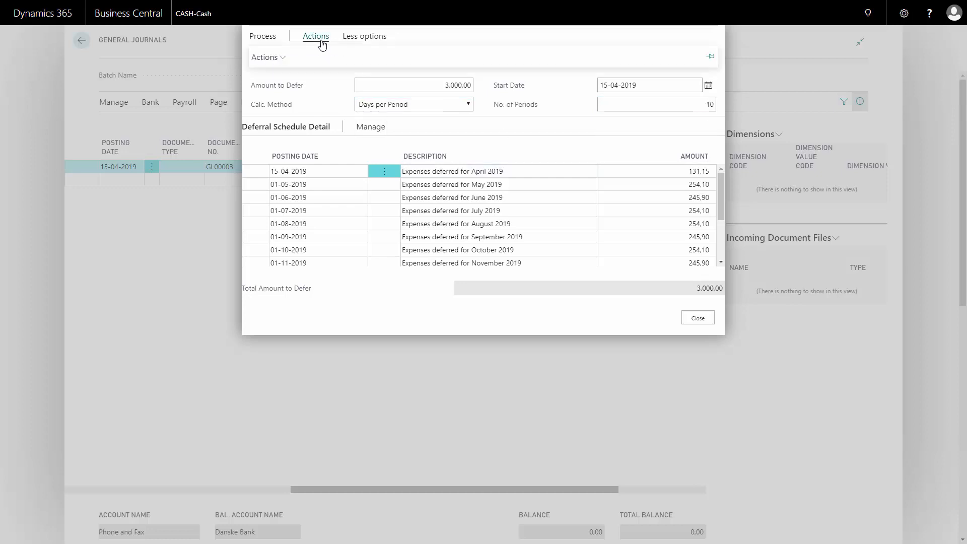
left_click(265, 58)
left_click(276, 77)
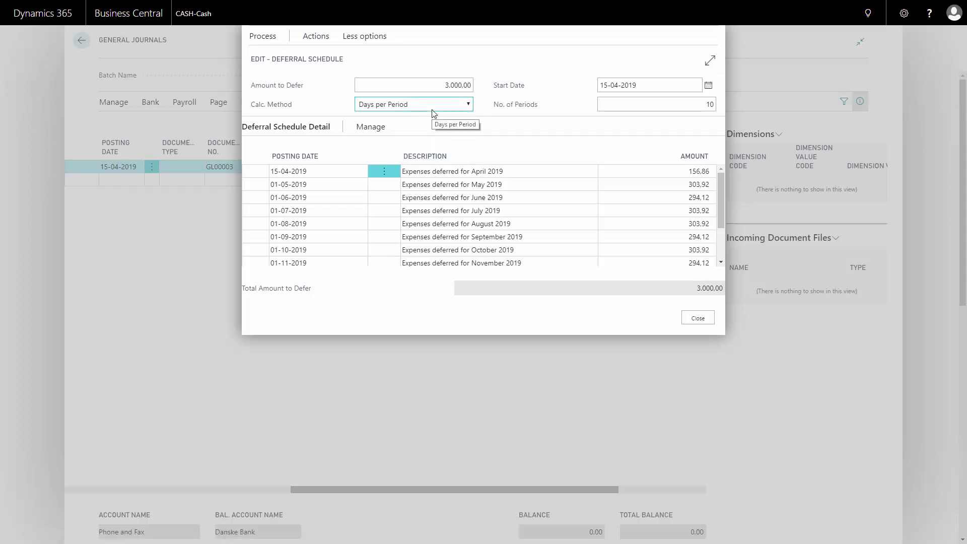
left_click(698, 321)
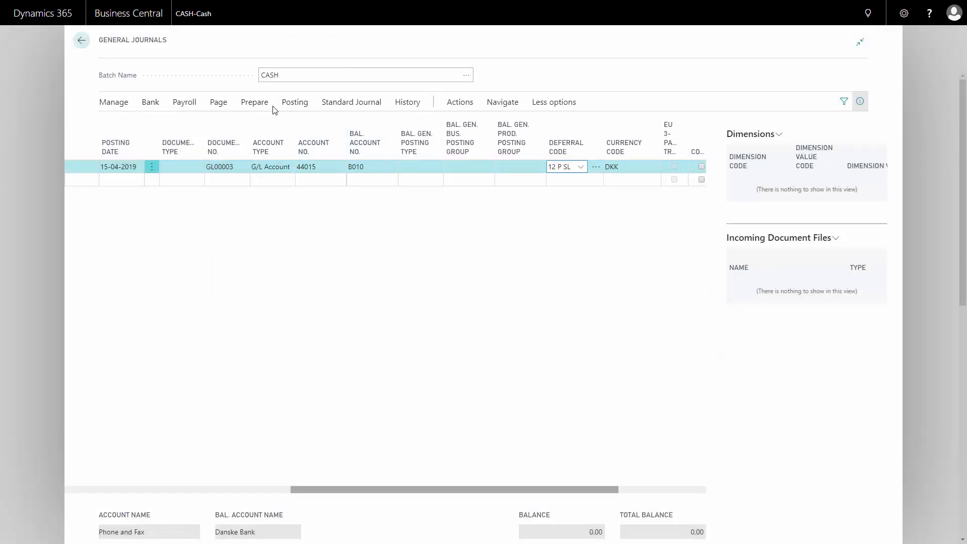
Preview the journal's posting and examine the G/L entries for the initial expense, the deferral and each period's deferred expenses
left_click(256, 103)
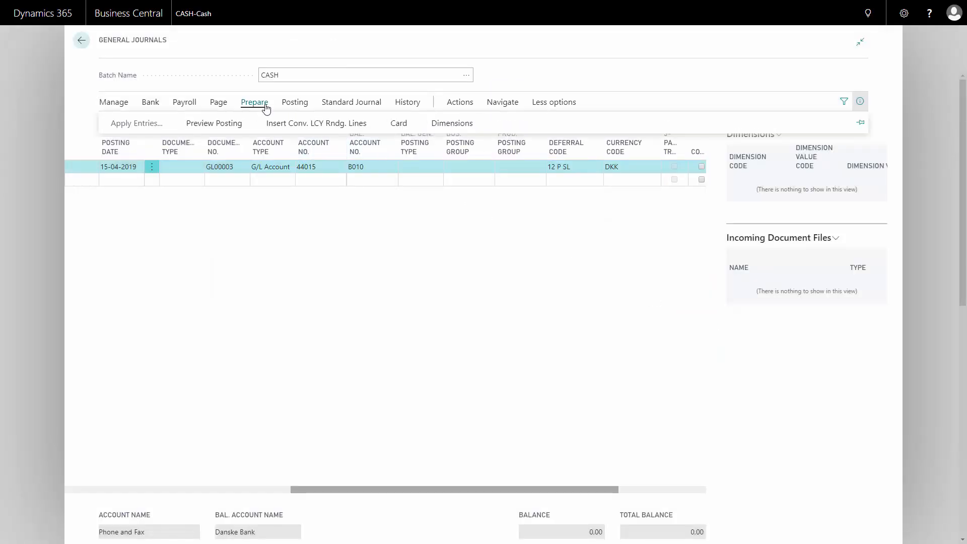
left_click(218, 127)
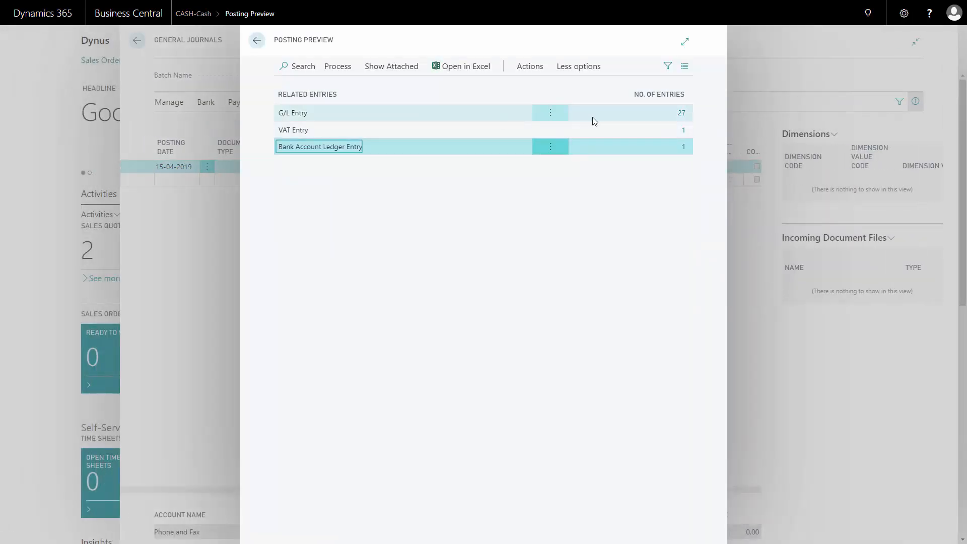
left_click(681, 113)
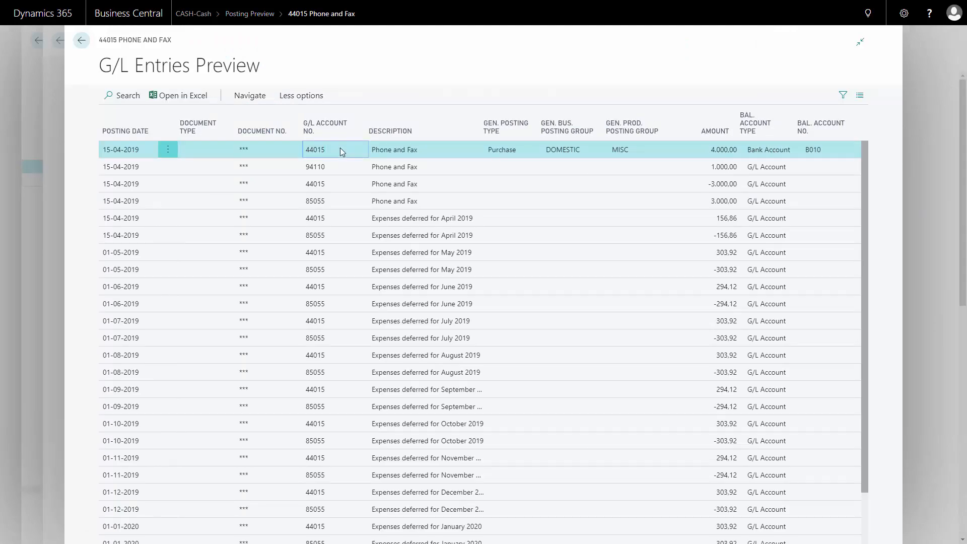
left_click(343, 181)
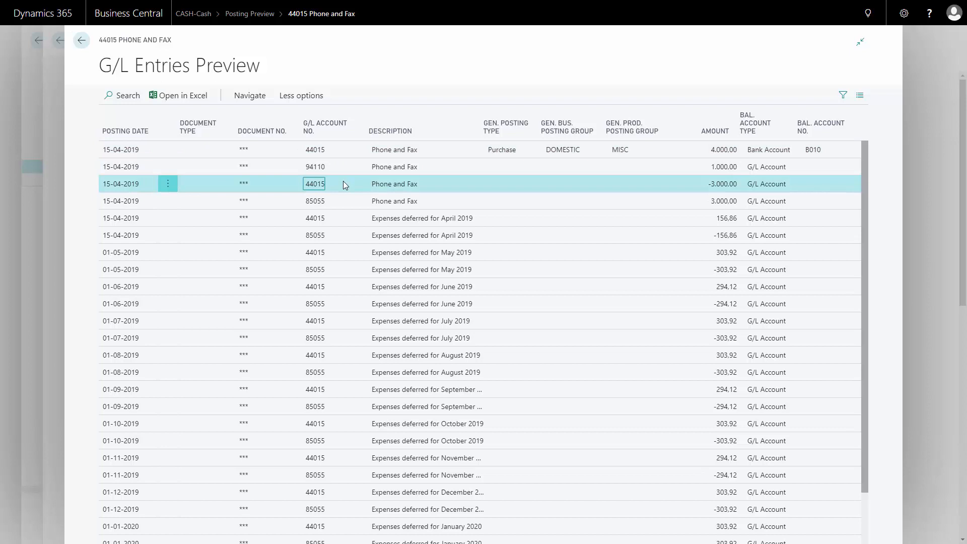
left_click(346, 196)
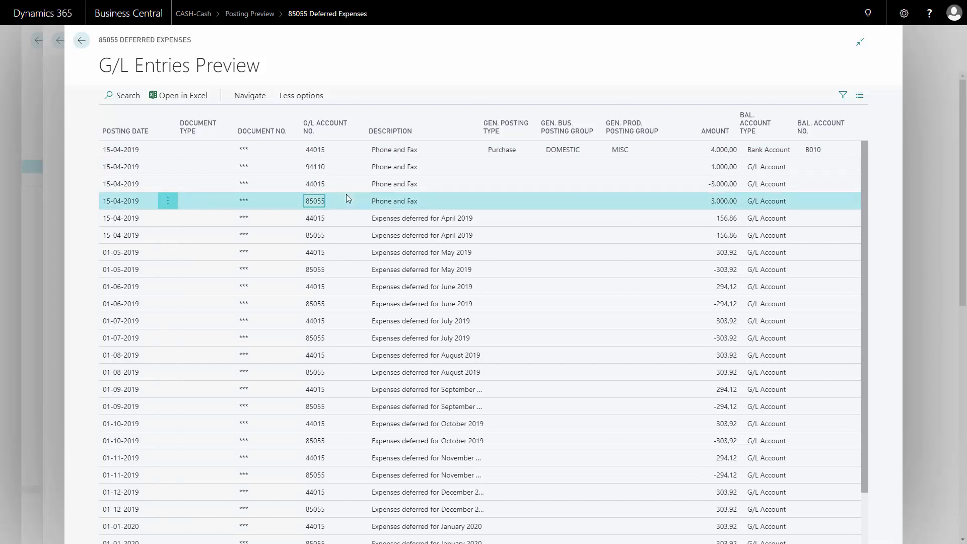
left_click(362, 218)
left_click(359, 235)
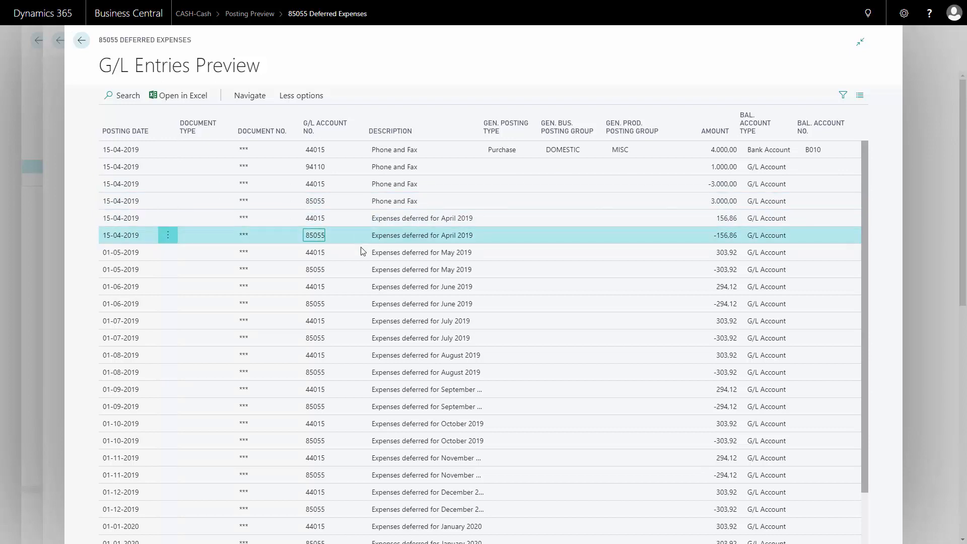
left_click(355, 285)
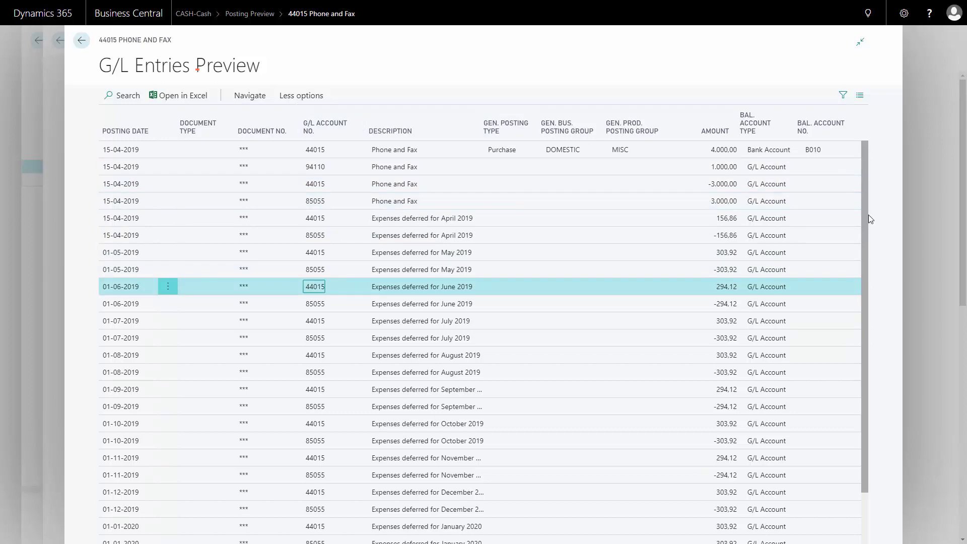
scroll(866, 239, "down", 1)
scroll(865, 240, "down", 3)
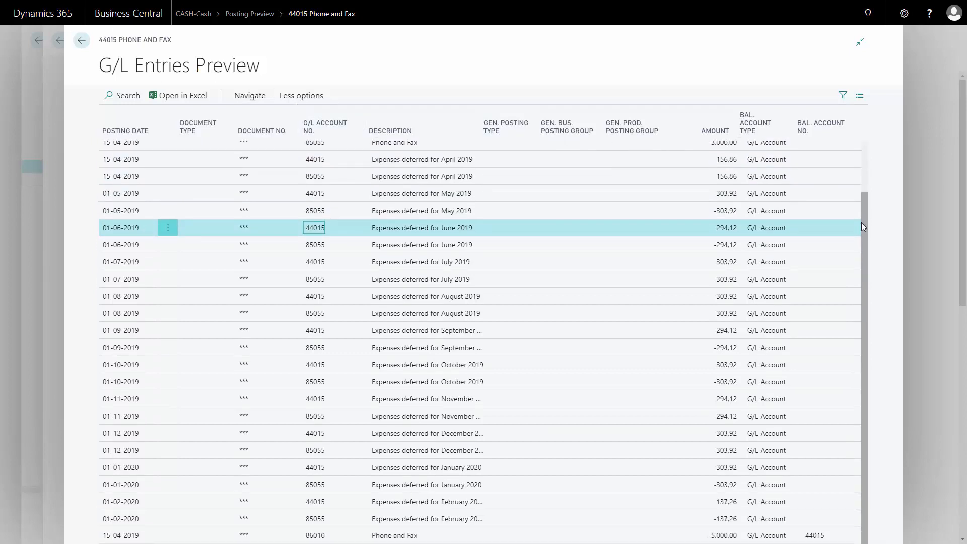
Close the posting preview and post the general journal's phone expense line
scroll(861, 222, "up", 3)
left_click(62, 44)
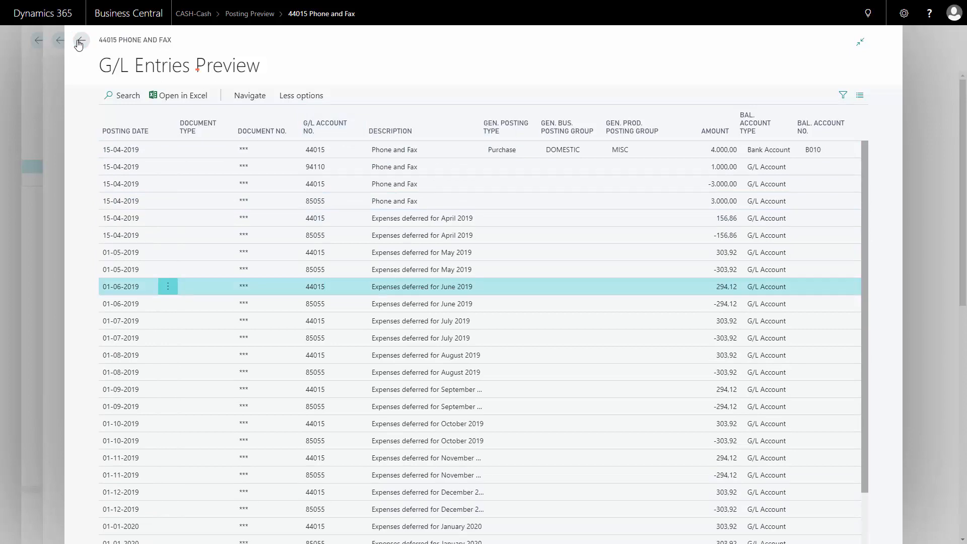
left_click(260, 43)
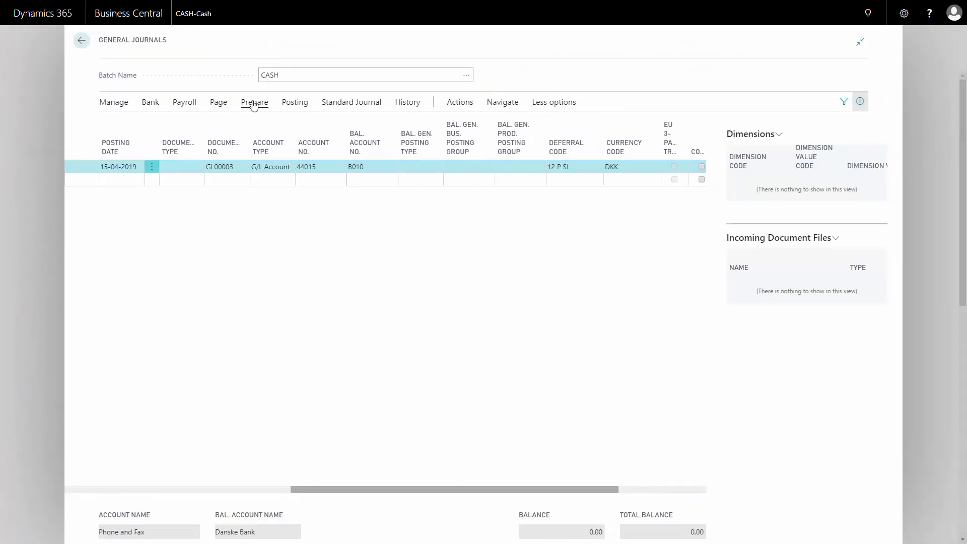
left_click(294, 102)
left_click(119, 123)
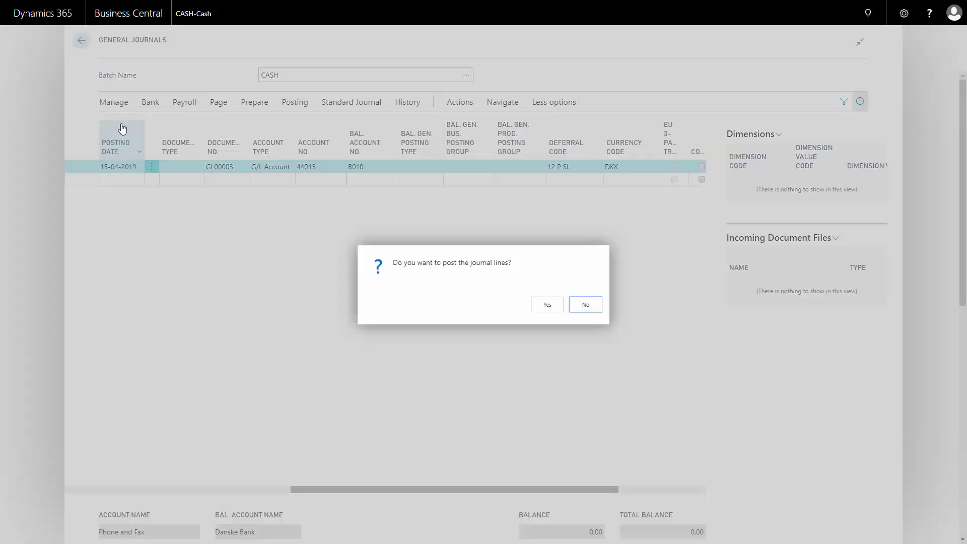
left_click(547, 305)
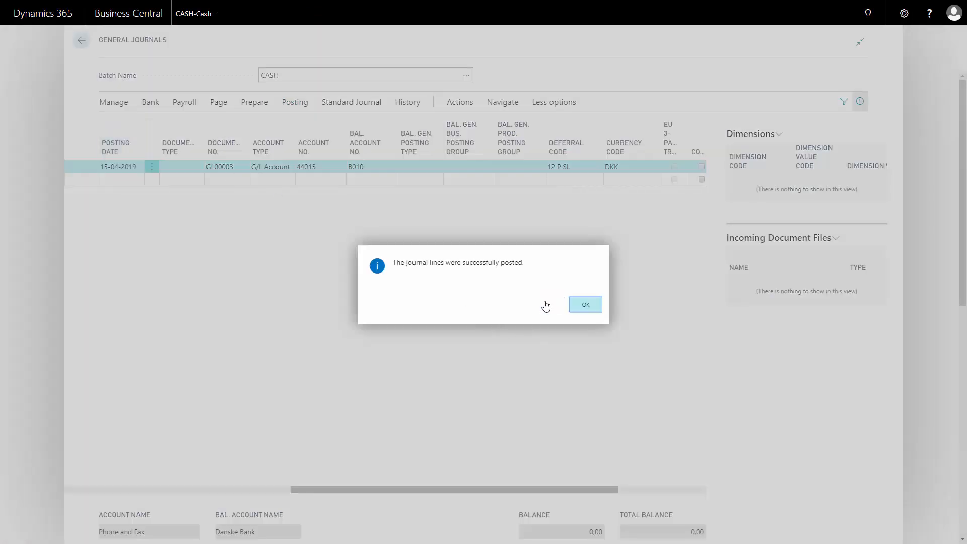
key("Return")
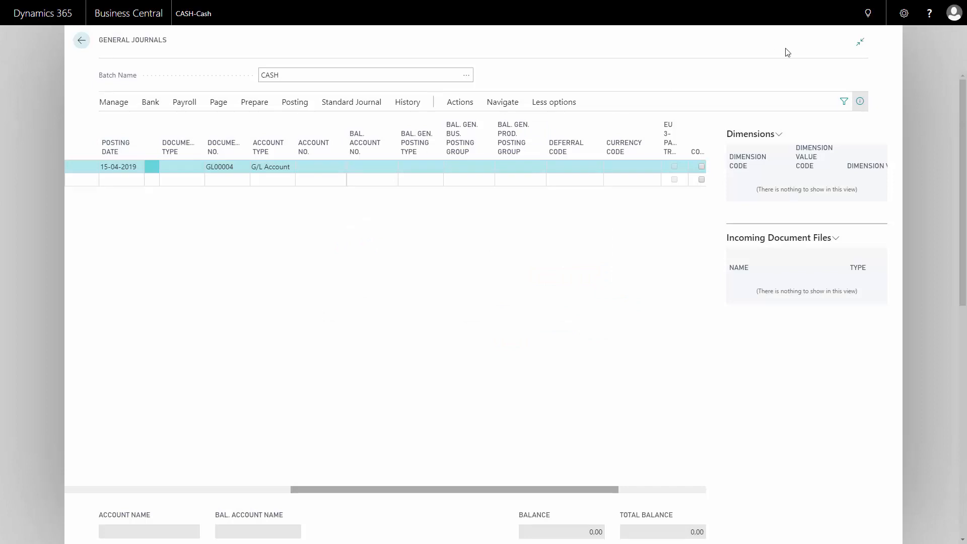
Search for purchase invoices and open the Purchase Invoices list
left_click(869, 15)
type("puch")
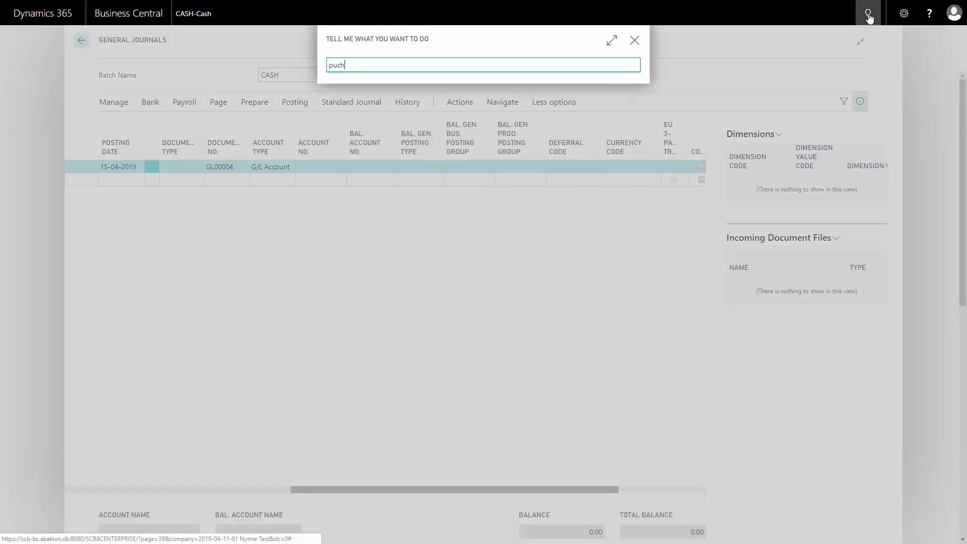
key("BackSpace")
type("rch inv")
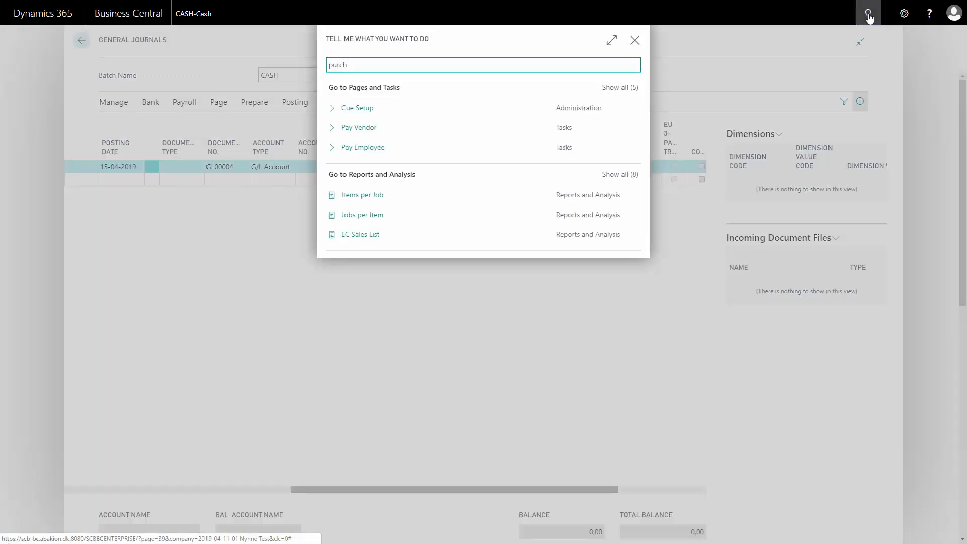
type("oice")
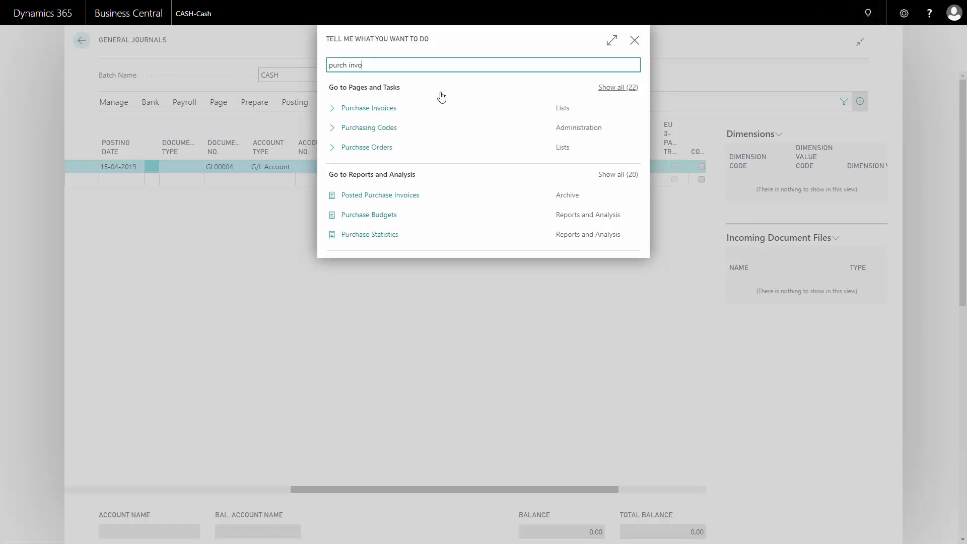
left_click(391, 109)
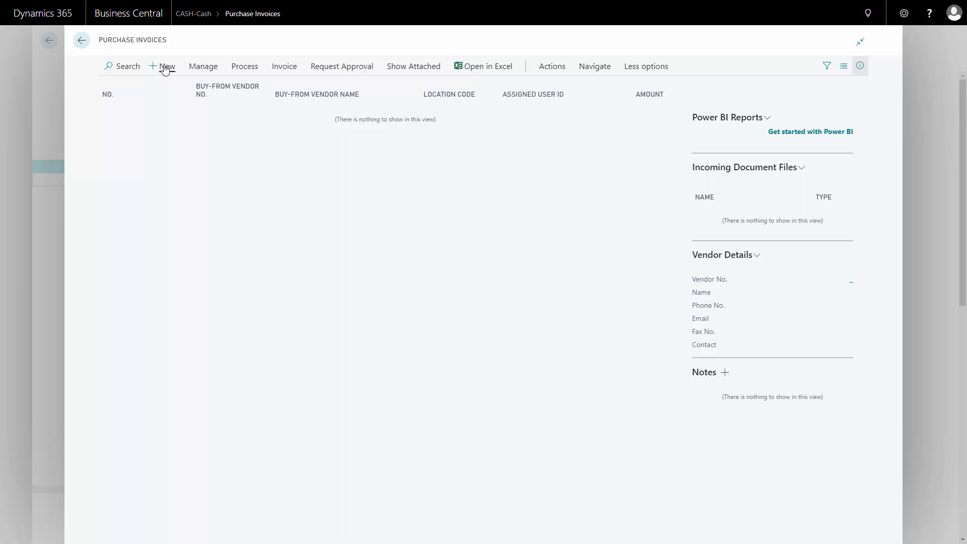
Create a new purchase invoice for the vendor Elektronik Service A/S
left_click(164, 67)
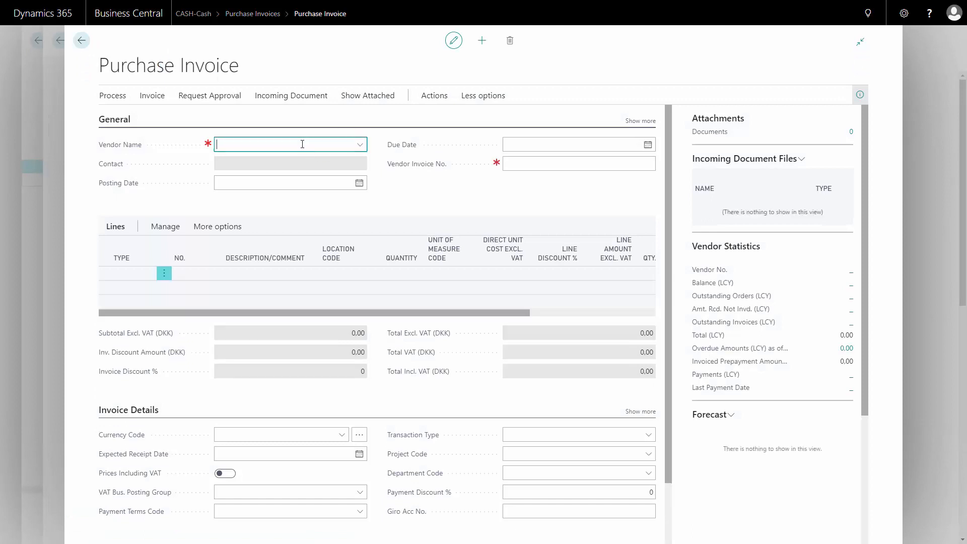
type("54000")
key("Tab")
left_click(296, 180)
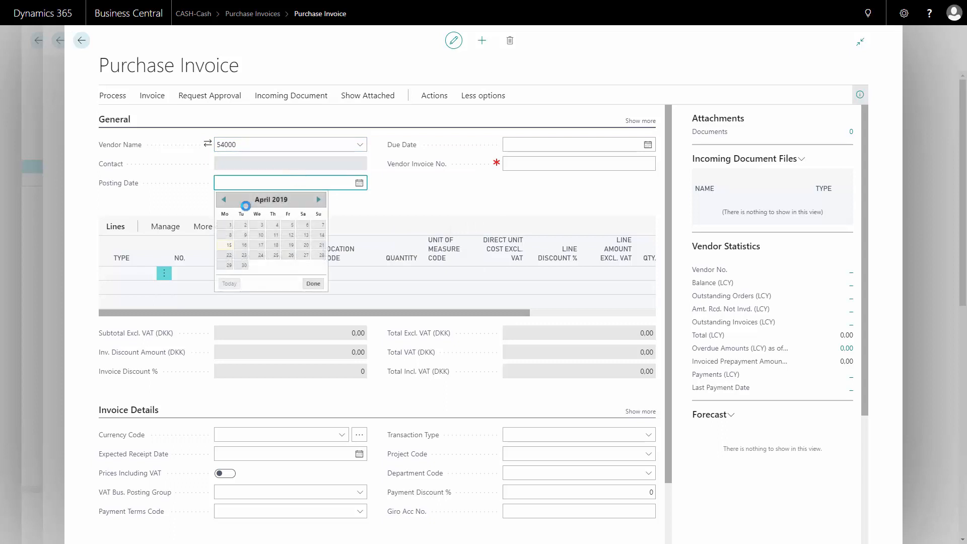
Add a G/L Account line for Phone and Fax to the purchase invoice
left_click(132, 277)
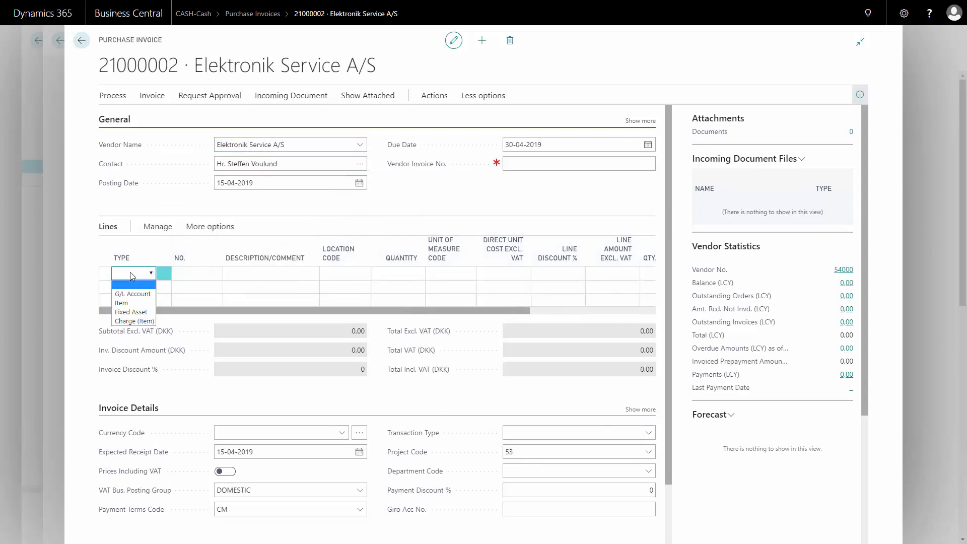
left_click(130, 292)
left_click(201, 273)
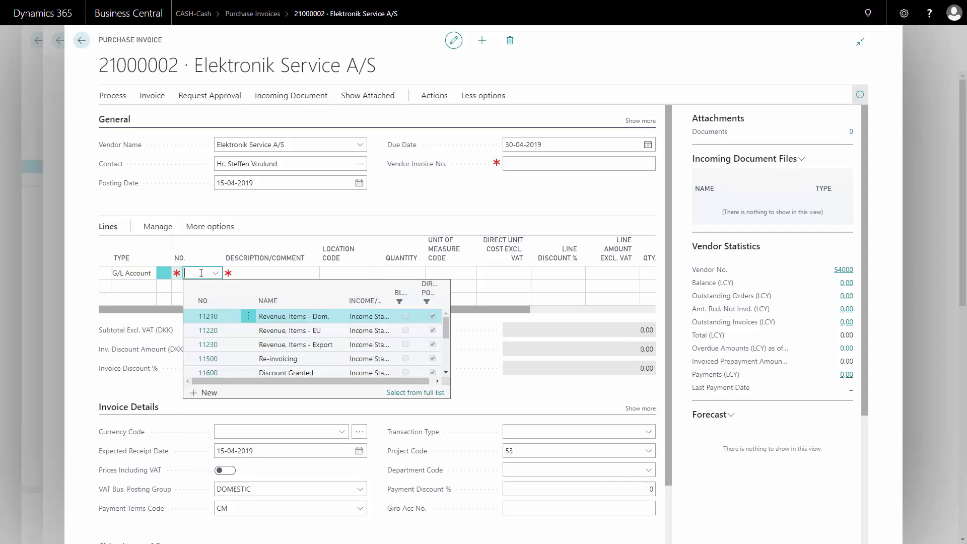
type("pho")
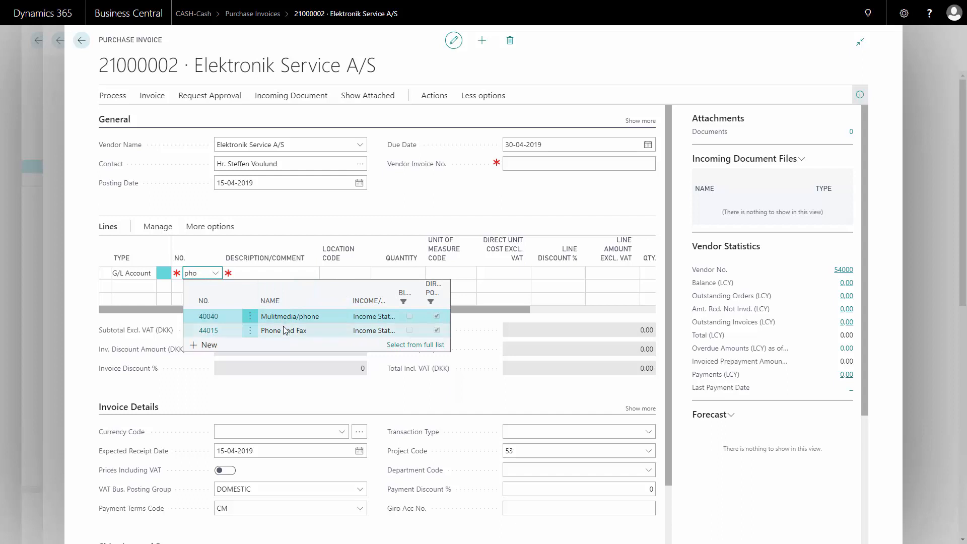
left_click(285, 331)
key("Tab")
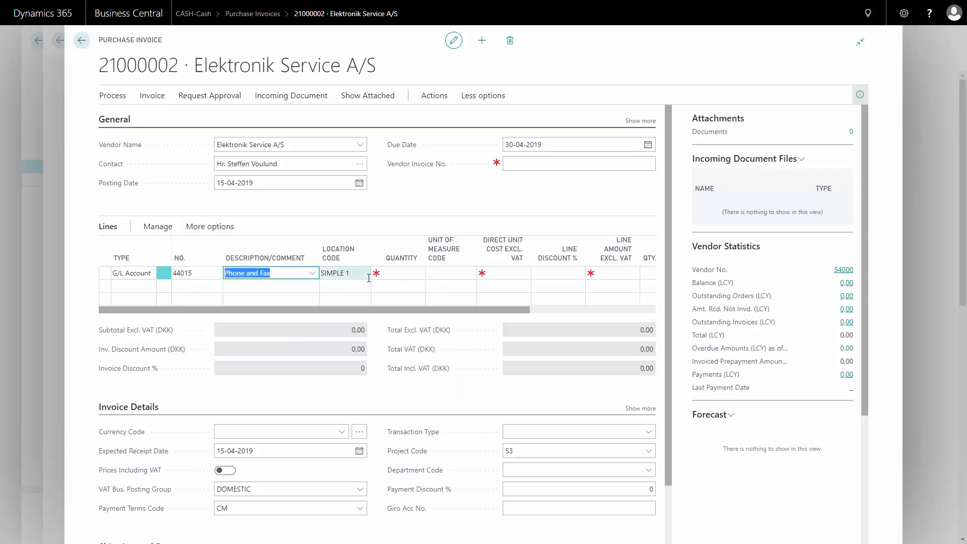
Set the Phone and Fax line's quantity to 1 and its direct unit cost excluding VAT to 4000
key("Tab")
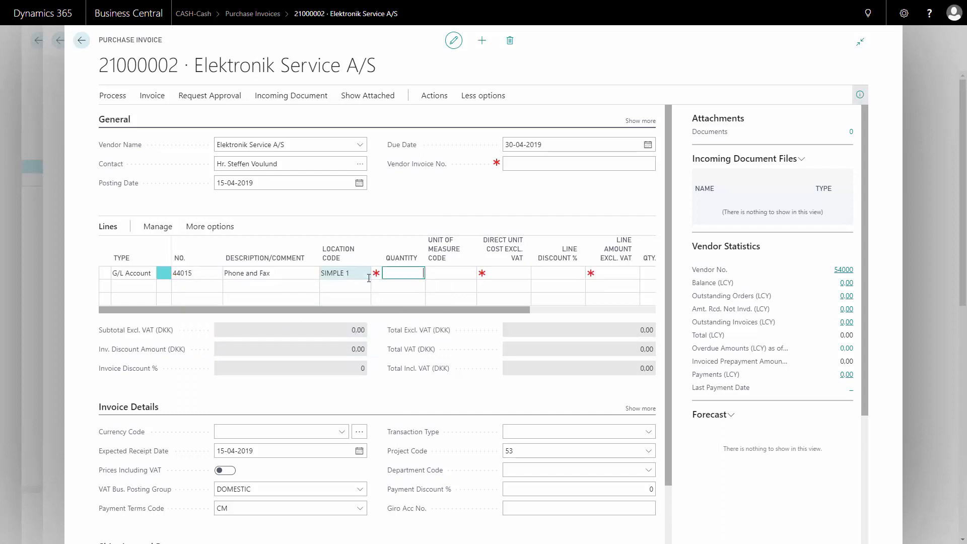
key("Tab")
key("Tab")
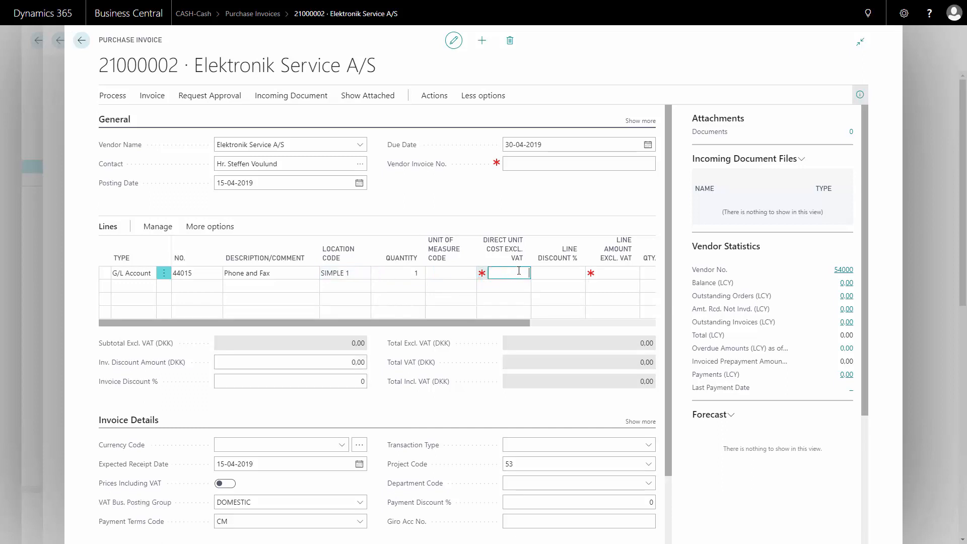
key("Tab")
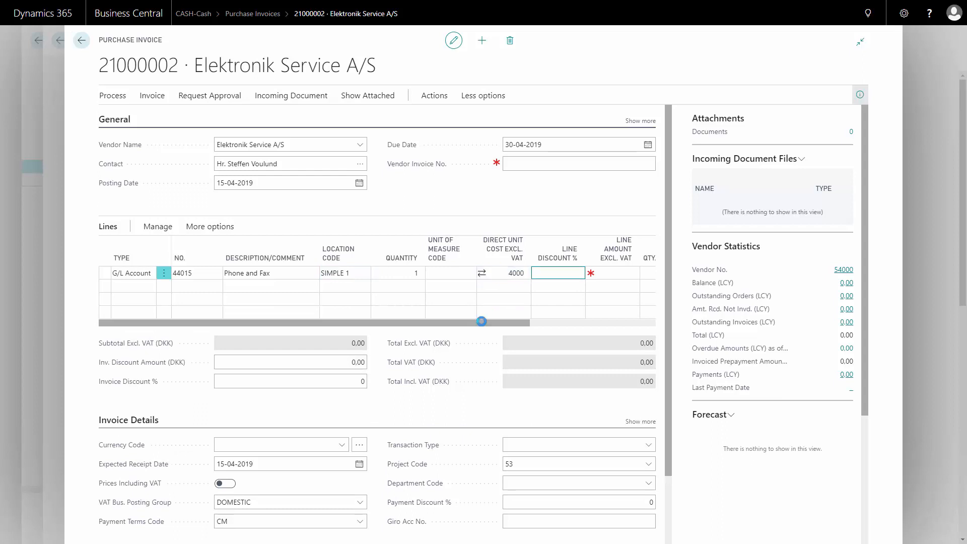
Assign the deferral code 12 P SL, 12 Periods Straight Line, to the Phone and Fax line
scroll(581, 322, "right", 2)
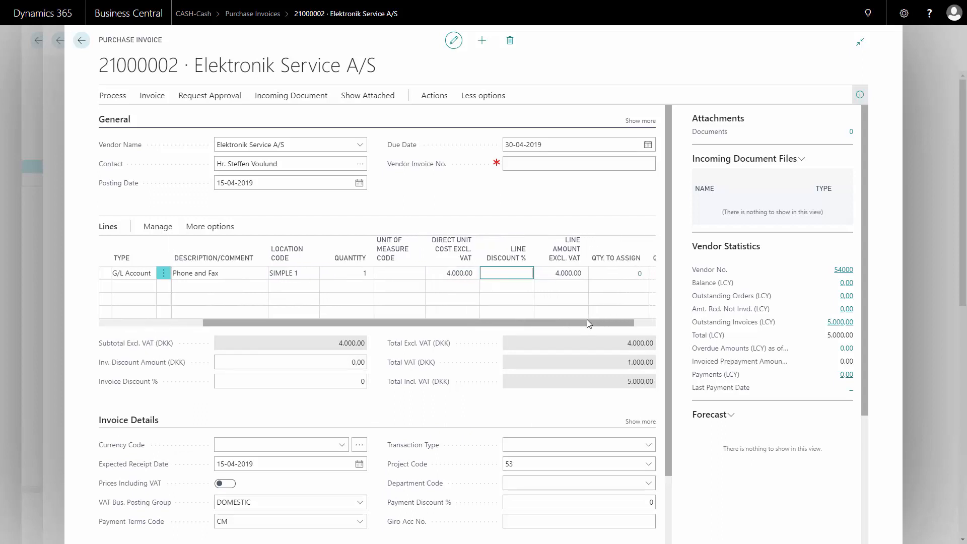
scroll(621, 319, "right", 3)
left_click(586, 273)
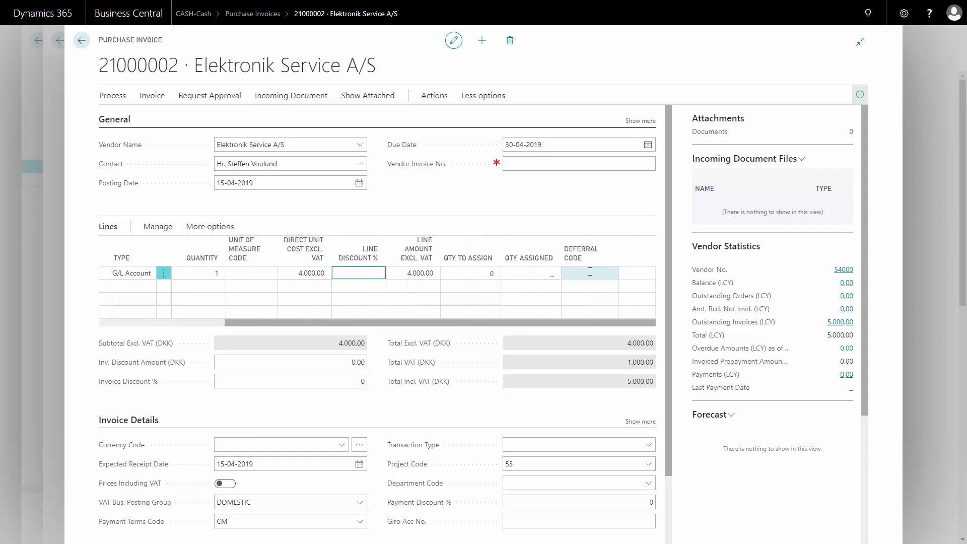
left_click(596, 273)
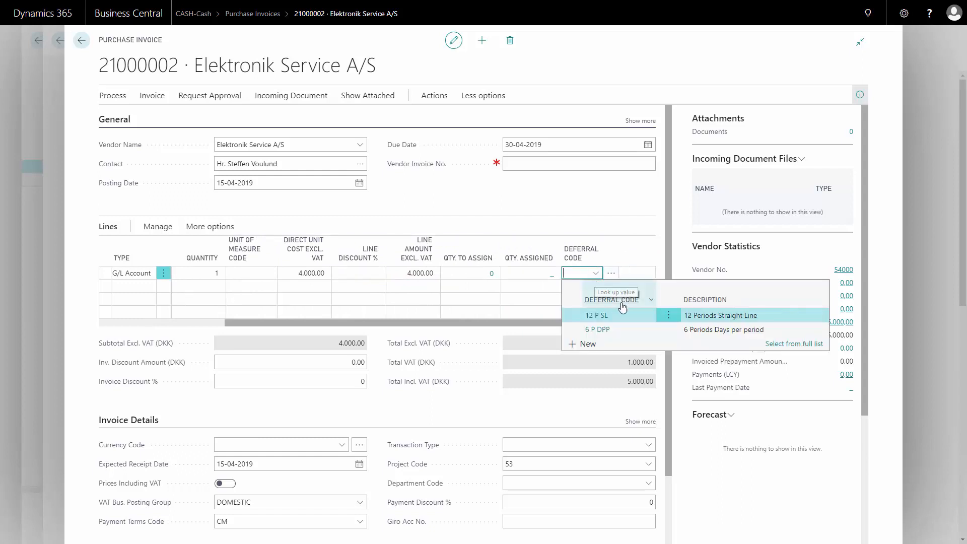
left_click(700, 319)
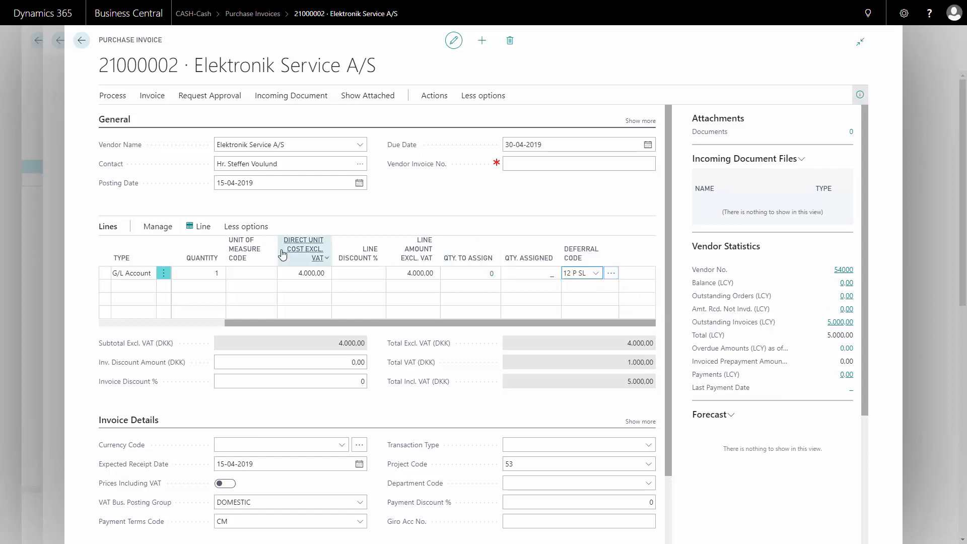
Open the purchase line's deferral schedule, review its start date, periods and amounts, and close it
left_click(206, 228)
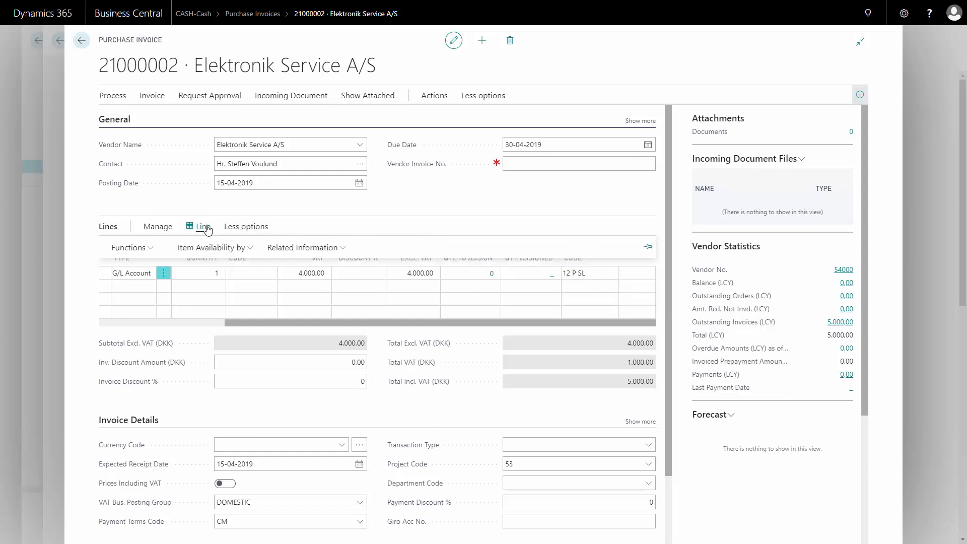
left_click(298, 254)
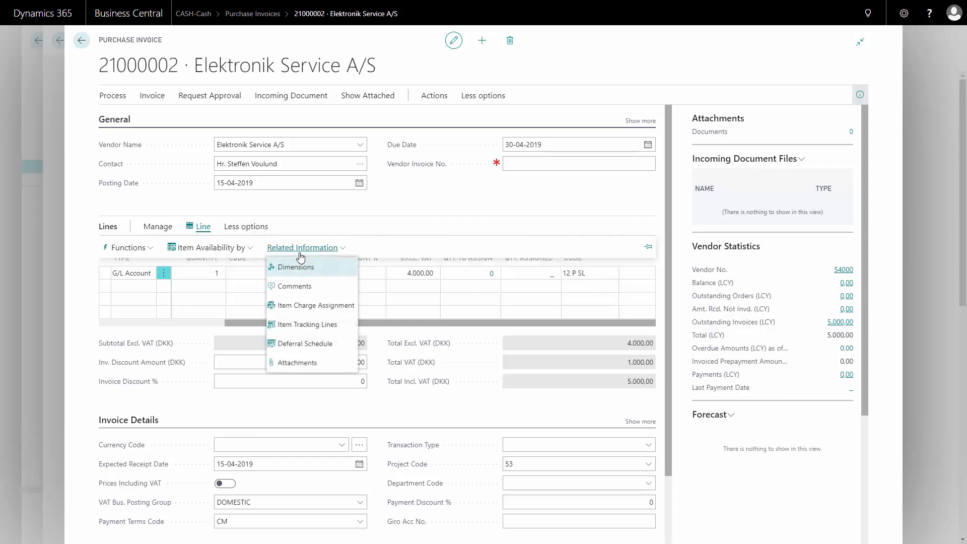
left_click(318, 343)
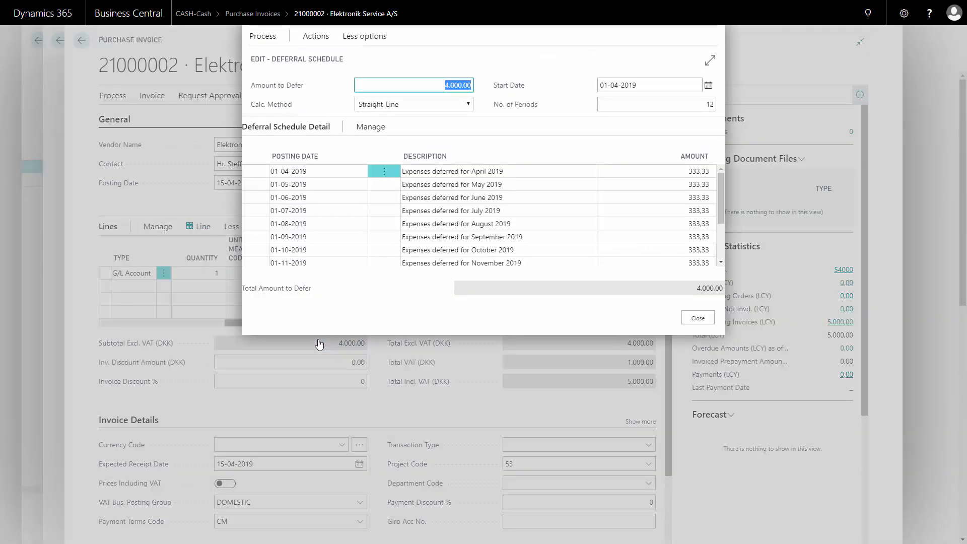
left_click(701, 324)
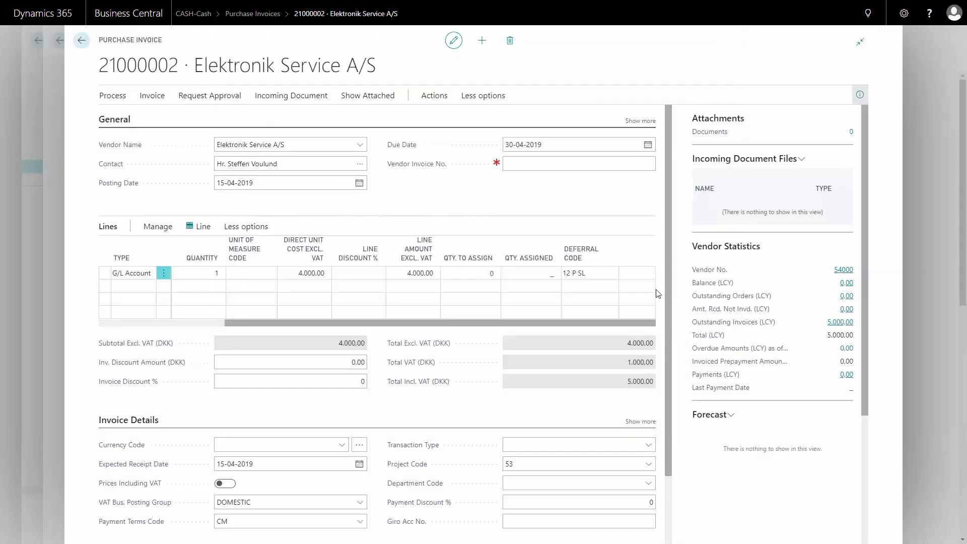
Enter the vendor invoice number, post the purchase invoice and decline opening the posted document
left_click(538, 162)
type("1234321")
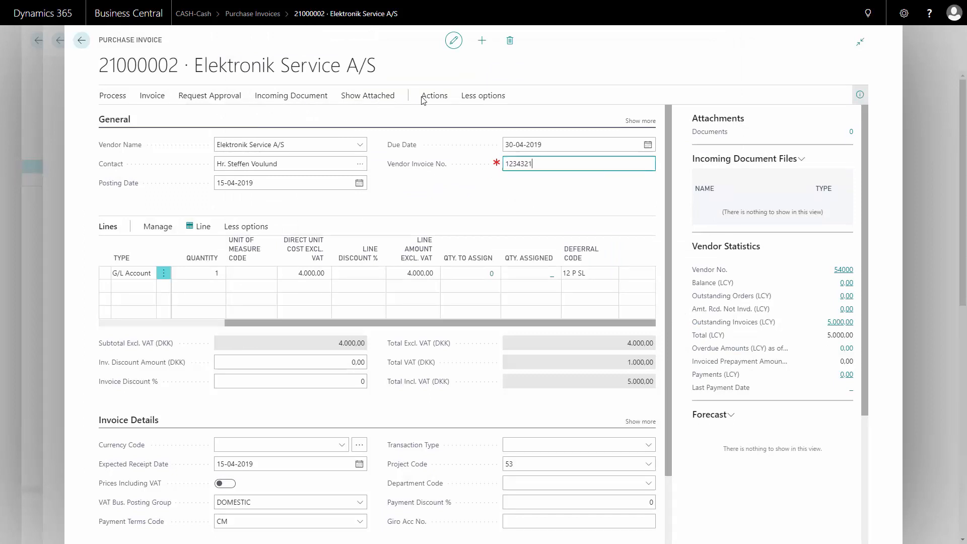
left_click(112, 95)
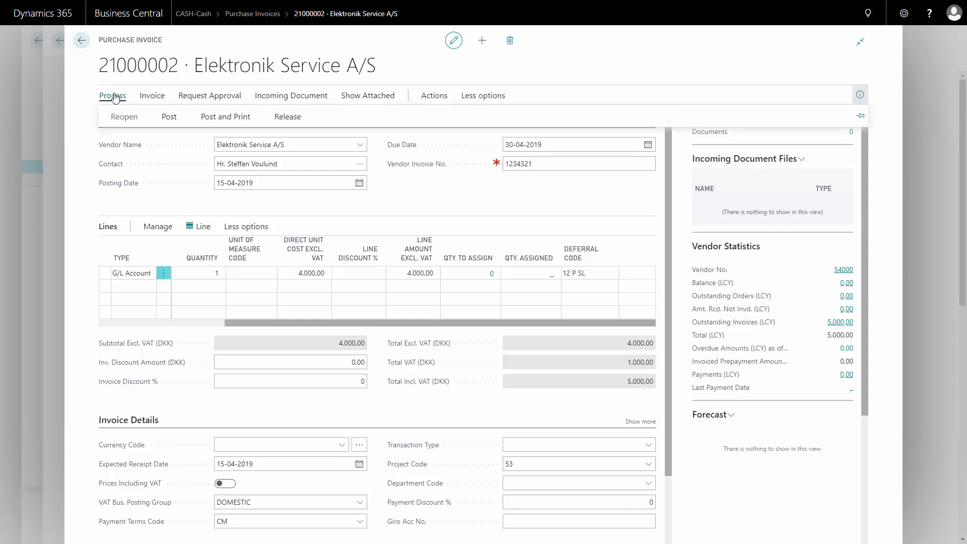
left_click(168, 115)
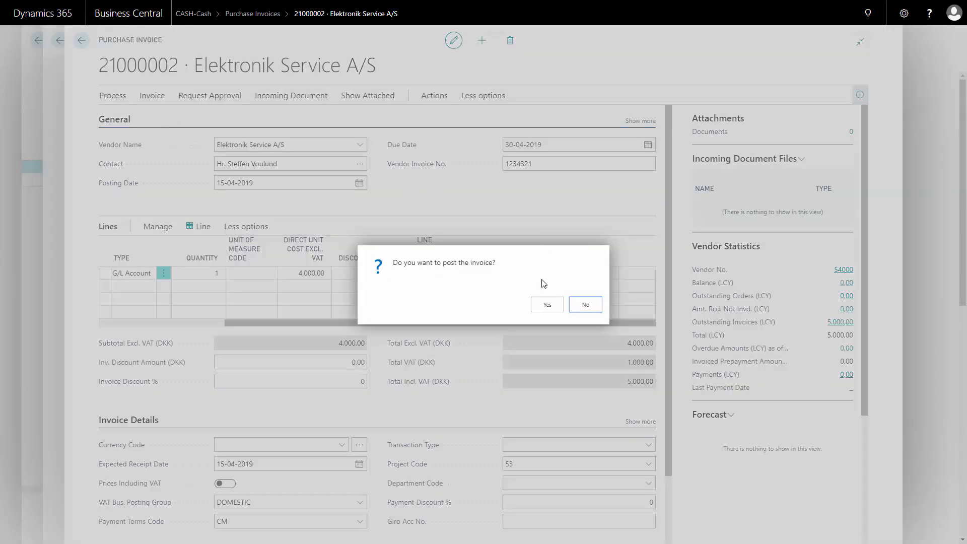
left_click(553, 308)
left_click(547, 305)
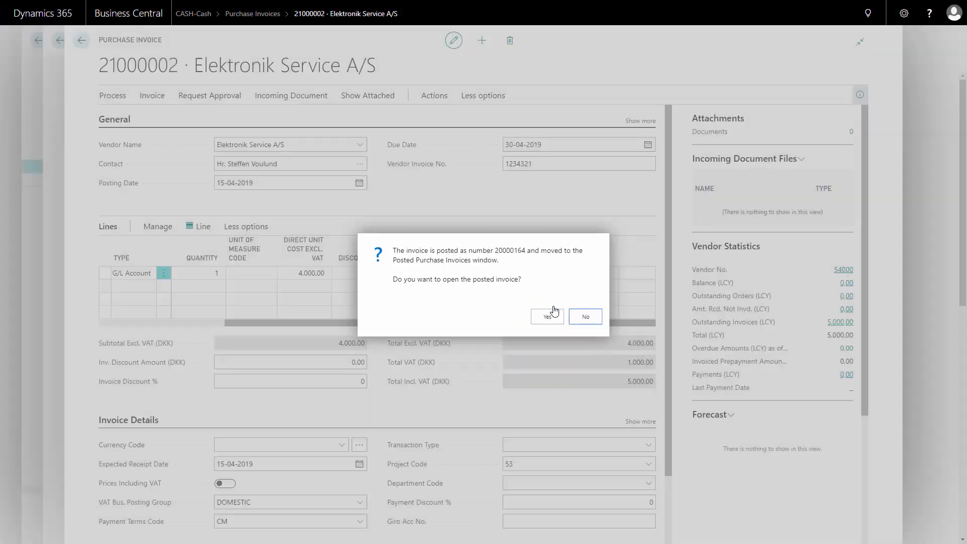
left_click(583, 316)
Search for sales invoices and open the Sales Invoices list
left_click(868, 13)
type("sales inv")
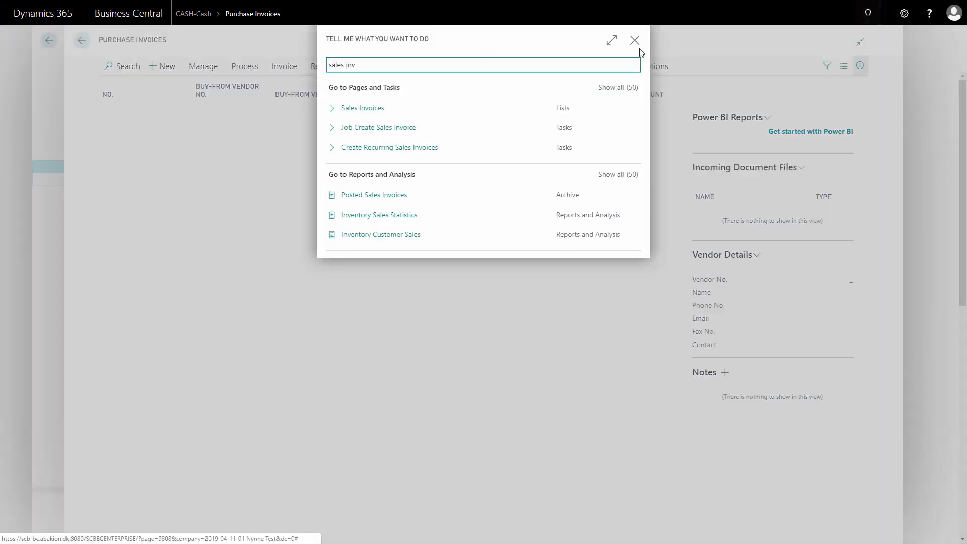
left_click(367, 108)
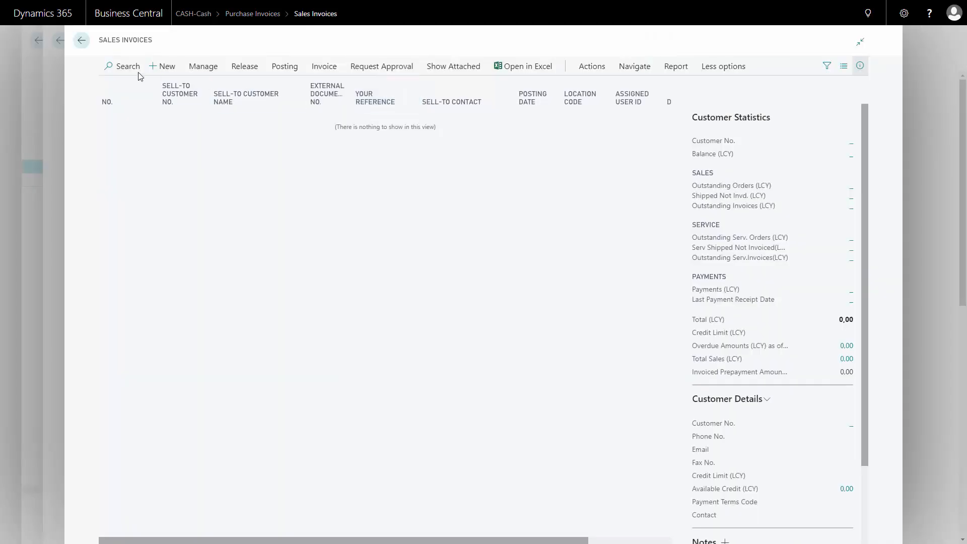
Create a new sales invoice for the customer The Bike Master Atlanta
left_click(164, 68)
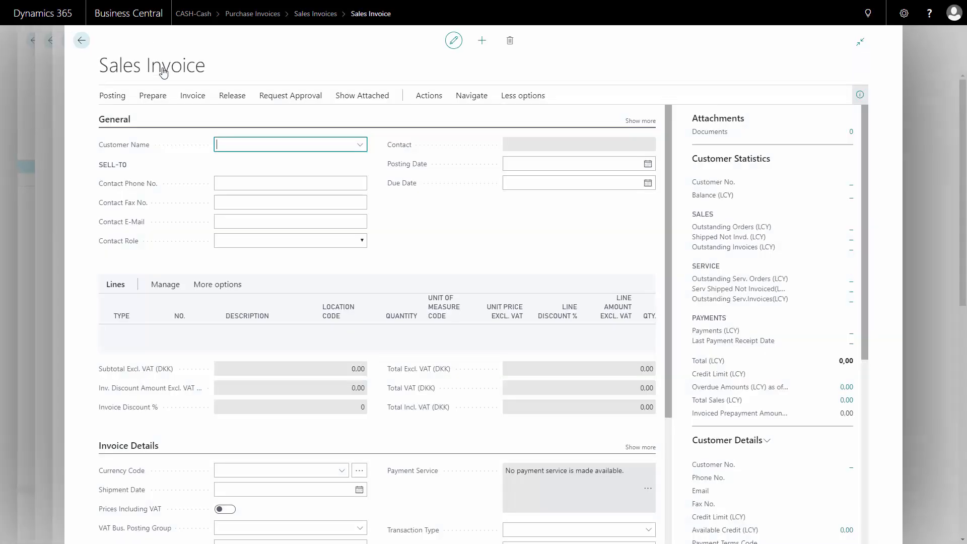
type("bi")
left_click(343, 204)
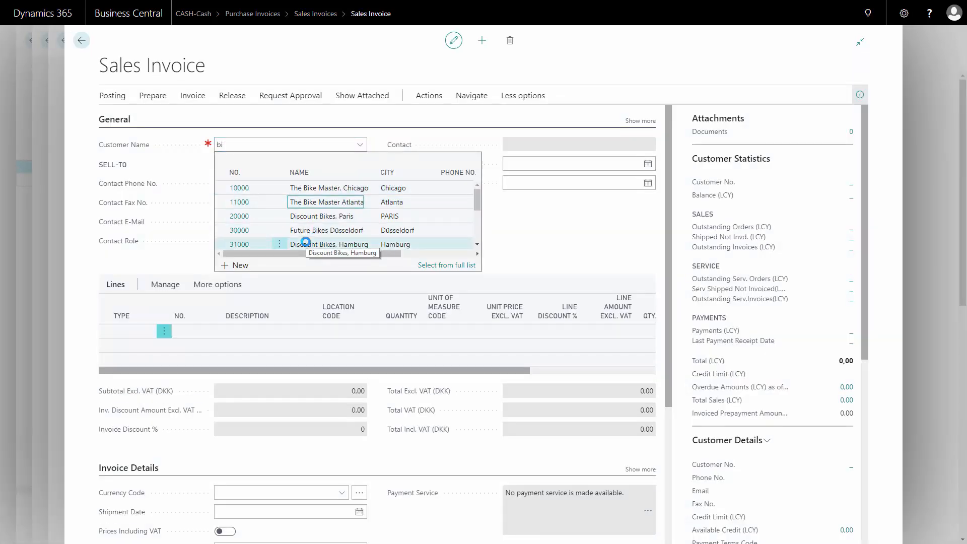
key("Return")
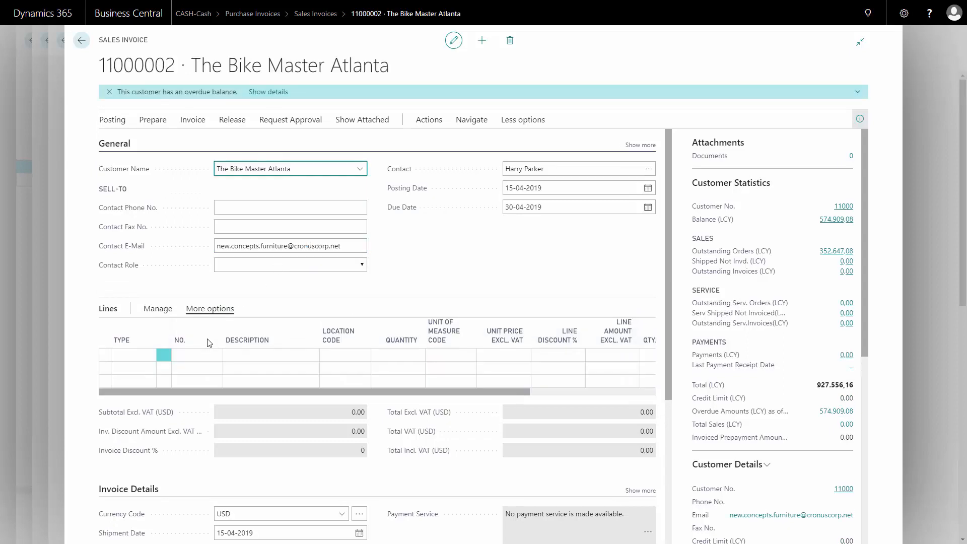
Add an Item line for item 1000 with a quantity of 2 to the sales invoice
left_click(142, 359)
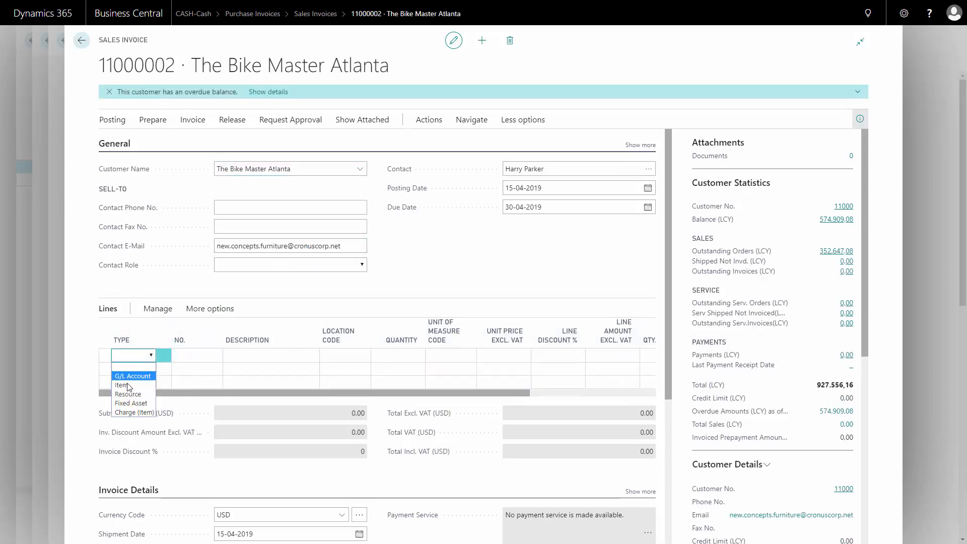
left_click(126, 386)
left_click(197, 356)
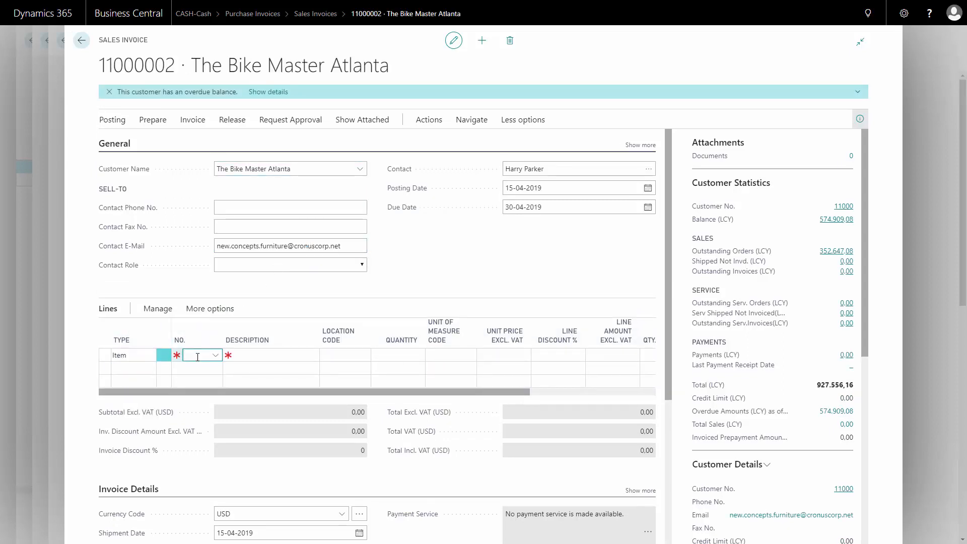
type("1000")
key("Tab")
key("Tab")
key("Tab")
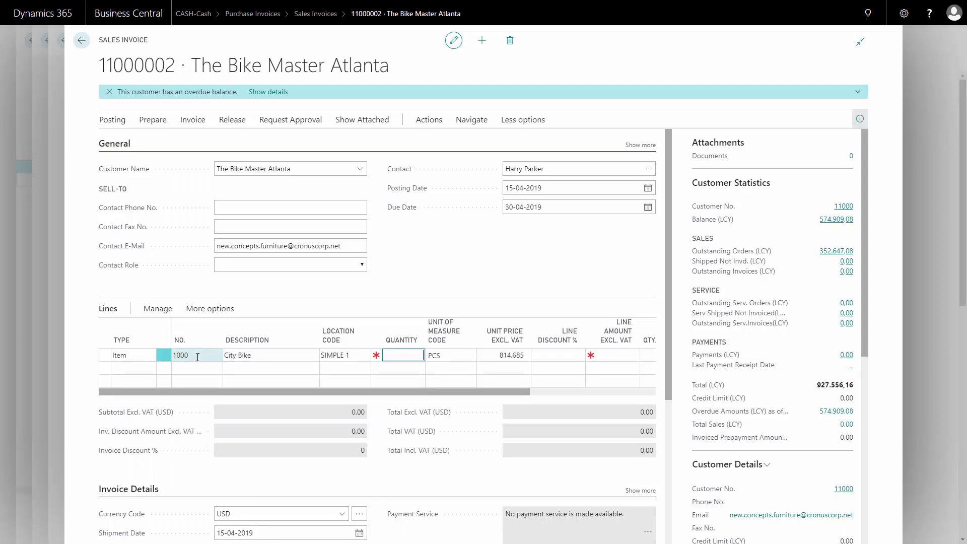
type("2")
key("Tab")
Assign the deferral code 6 P DPP to the City Bike invoice line
left_click_drag(412, 394, 560, 386)
left_click(626, 354)
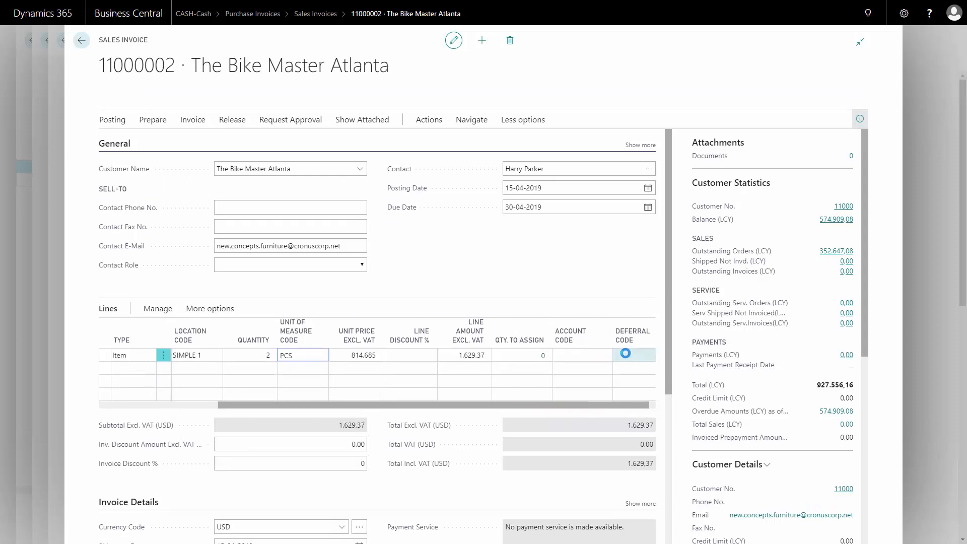
left_click(636, 354)
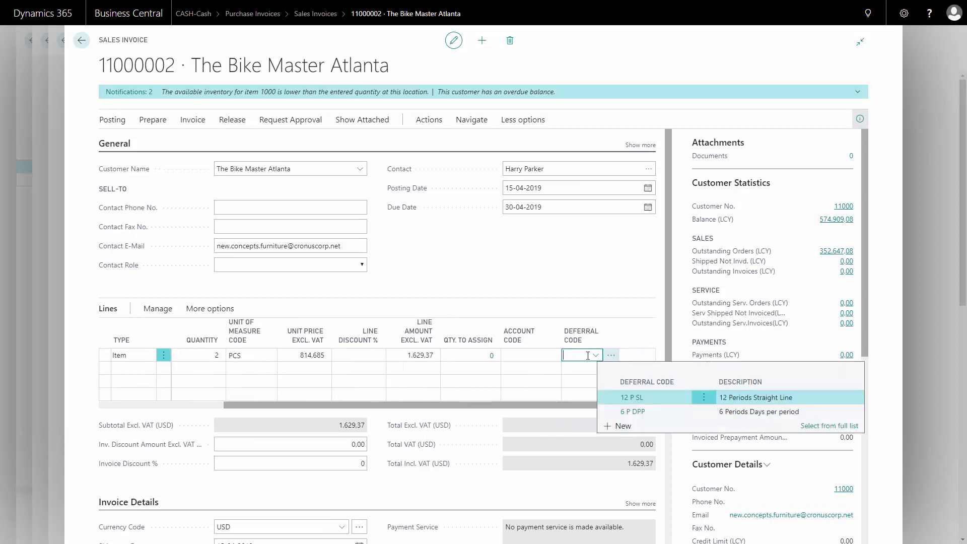
left_click(640, 412)
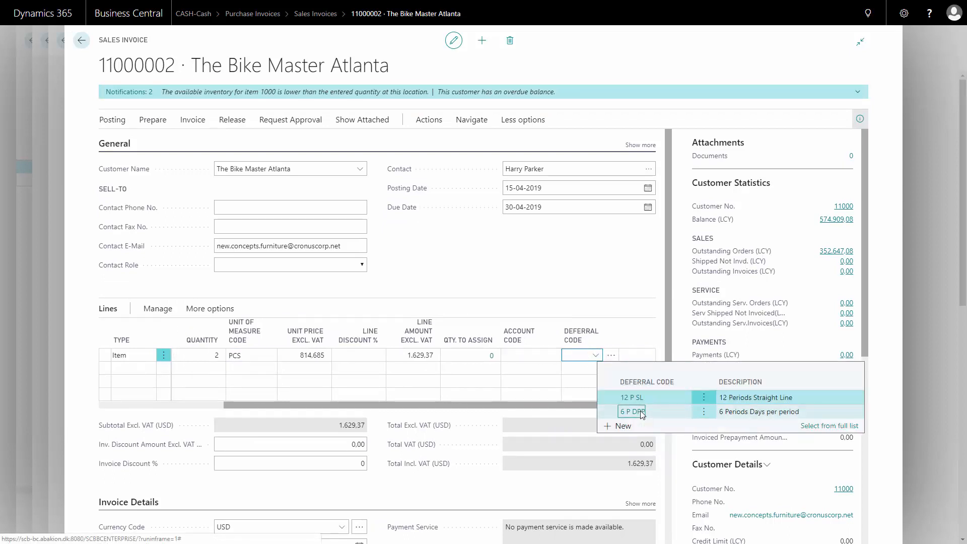
left_click(547, 353)
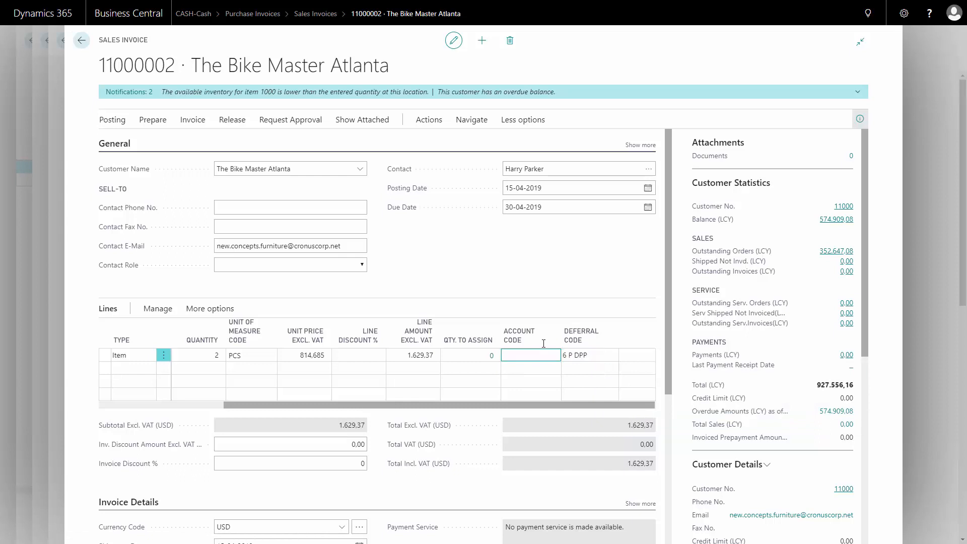
Post the sales invoice, confirm the posting and open the posted invoice
left_click(114, 121)
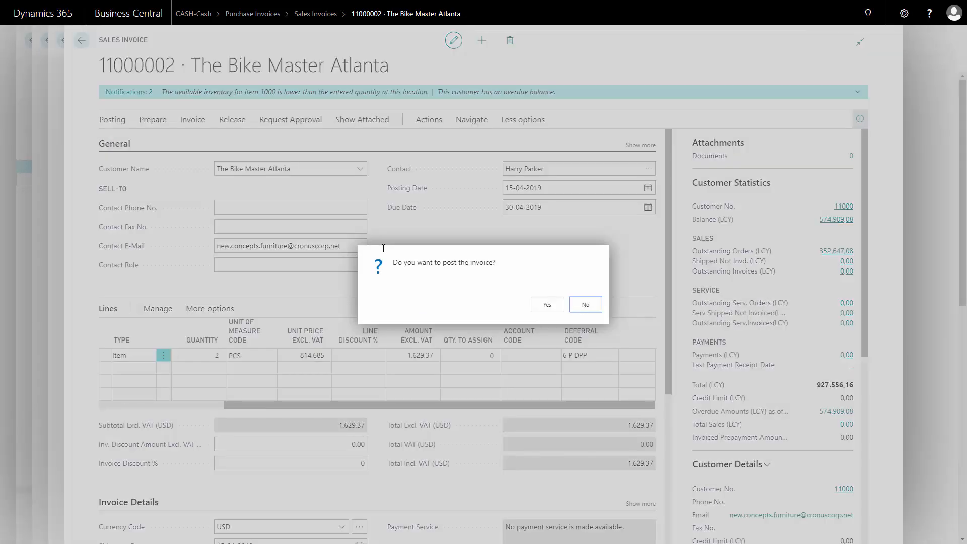
left_click(551, 306)
left_click(549, 305)
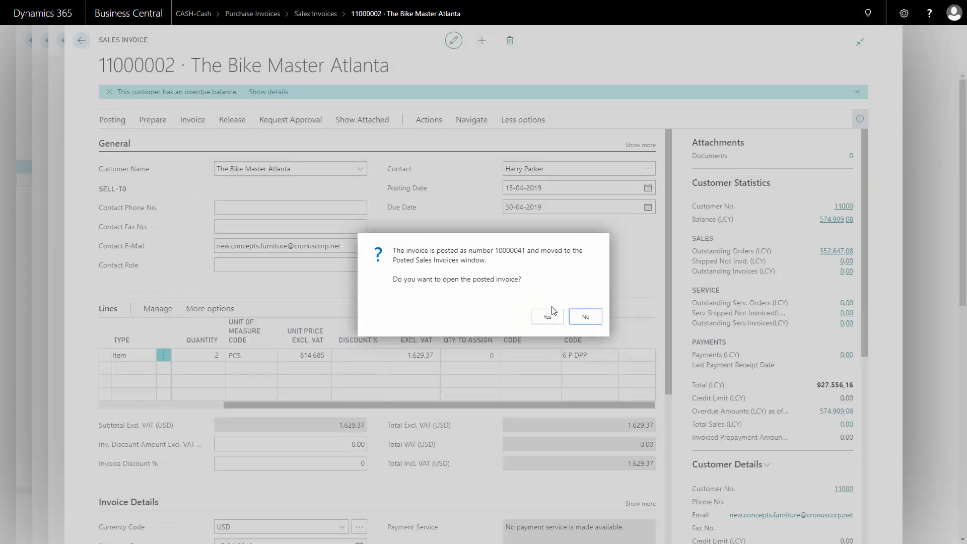
left_click(550, 323)
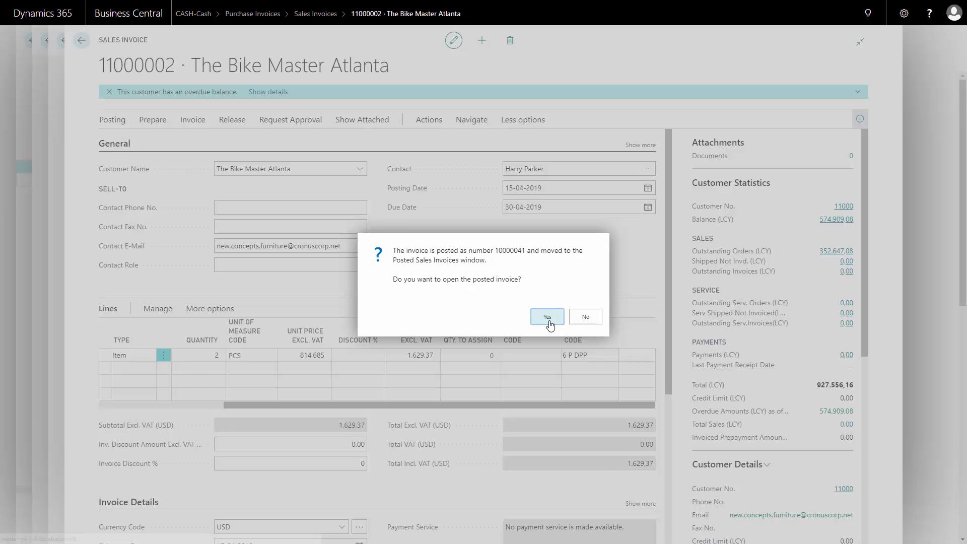
left_click(548, 318)
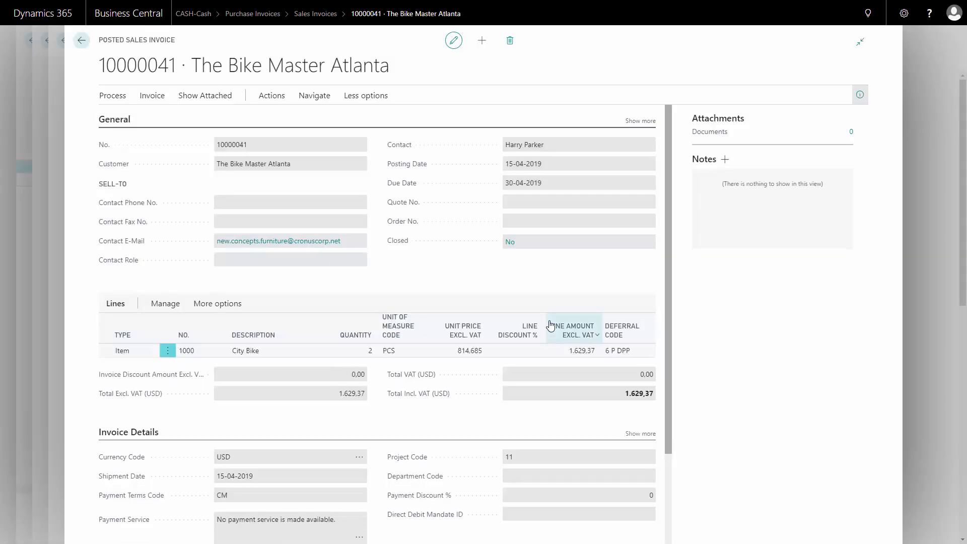
Find the posted sales invoice's related entries with Navigate and open its G/L entries
left_click(272, 99)
left_click(275, 98)
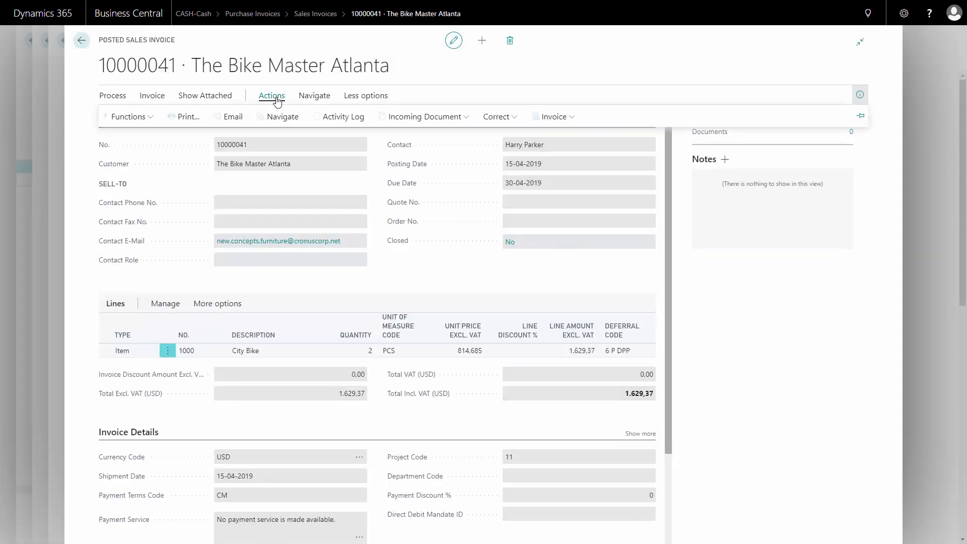
left_click(281, 117)
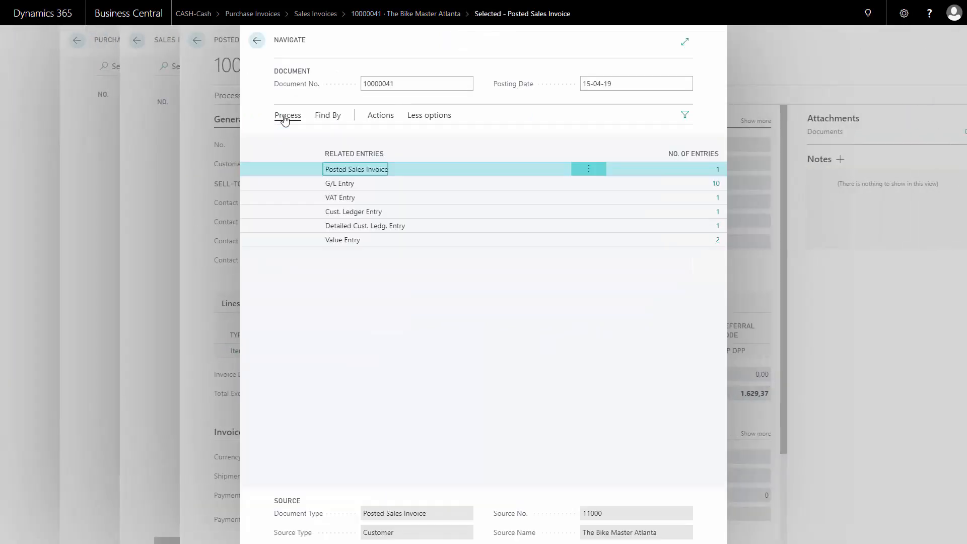
left_click(716, 185)
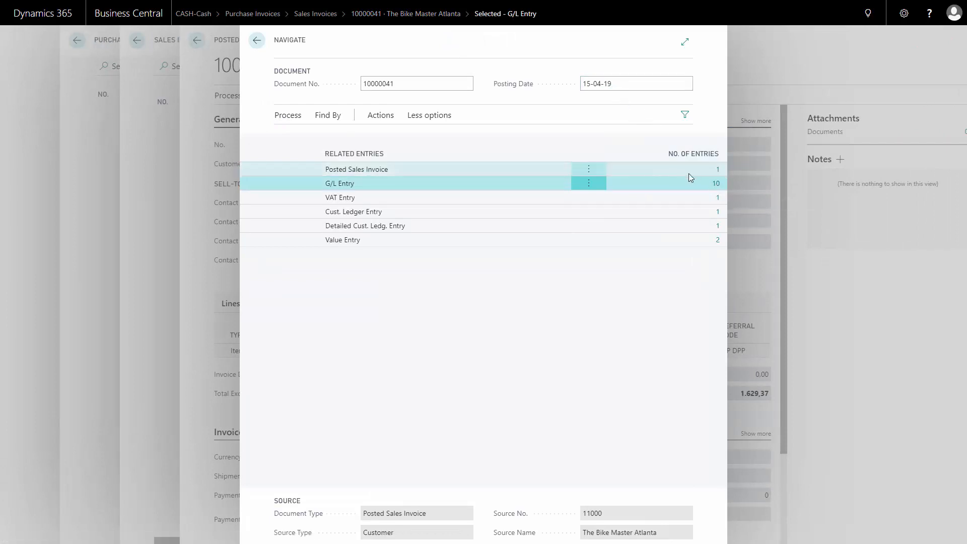
left_click(716, 185)
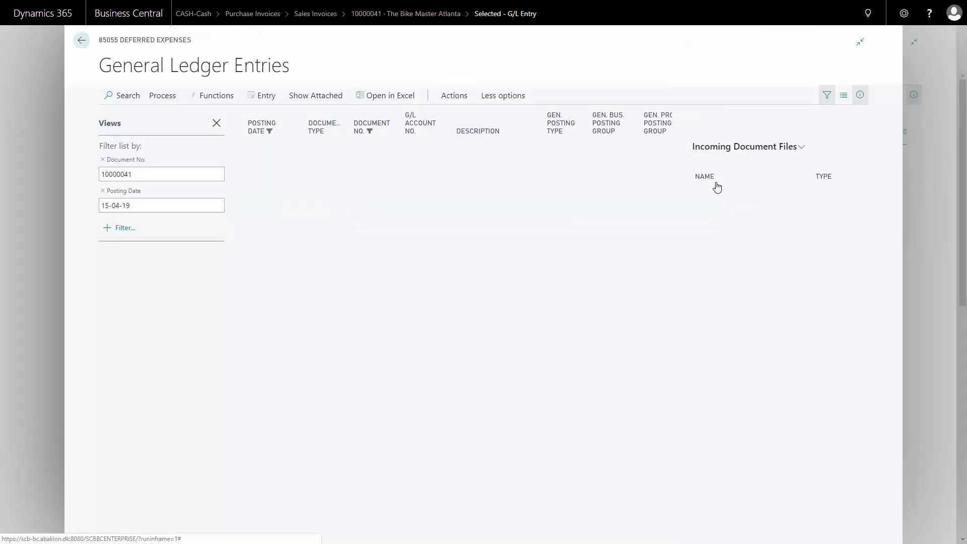
Hide the incoming document details beside the general ledger entries and clear the Posting Date filter value
left_click(111, 202)
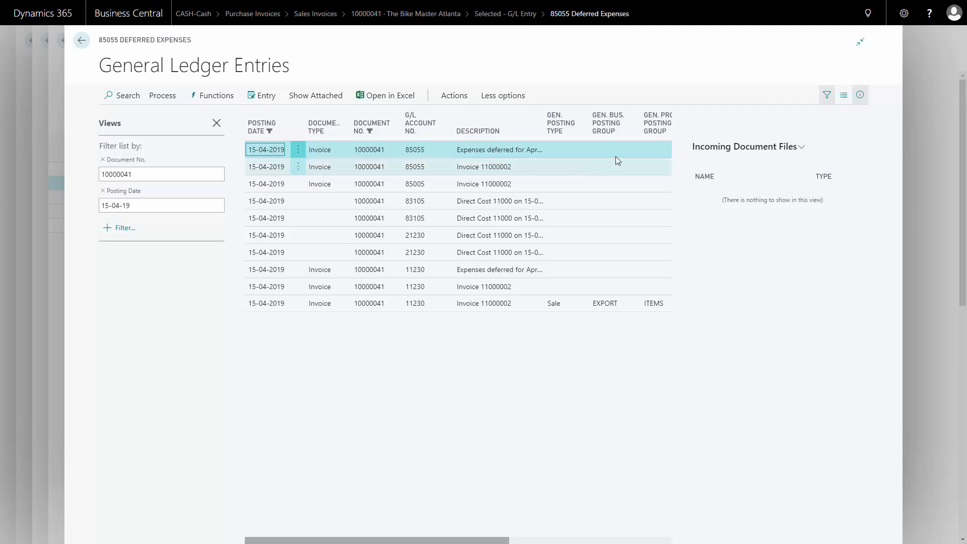
left_click(860, 96)
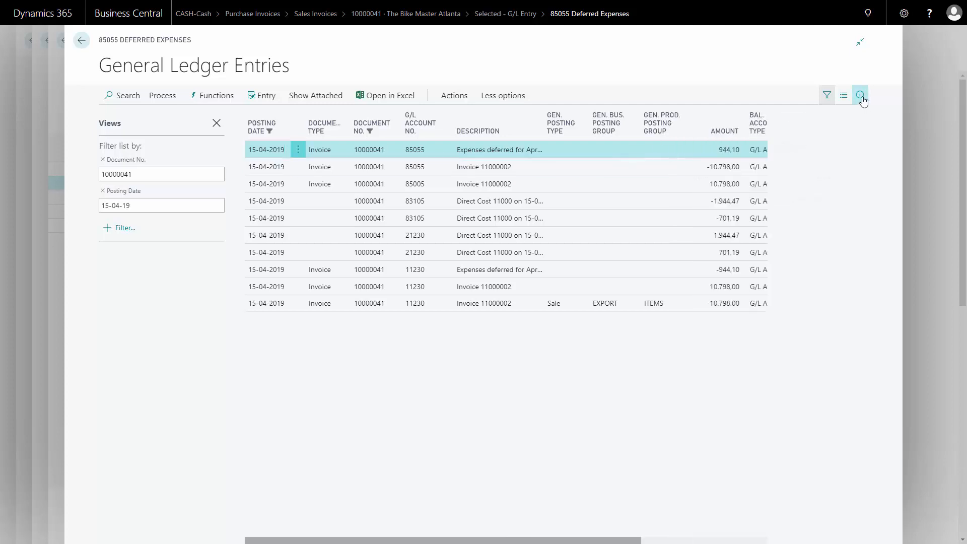
left_click(196, 205)
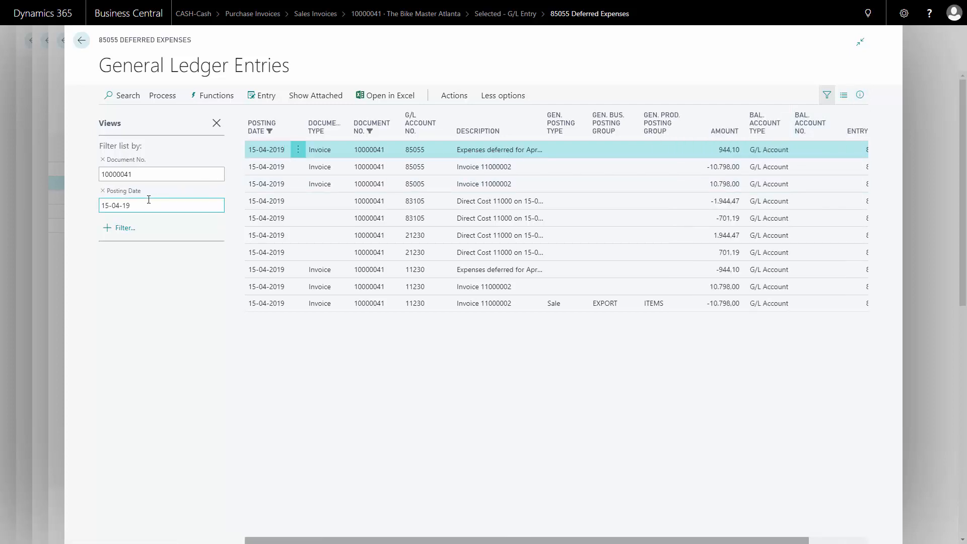
key("BackSpace")
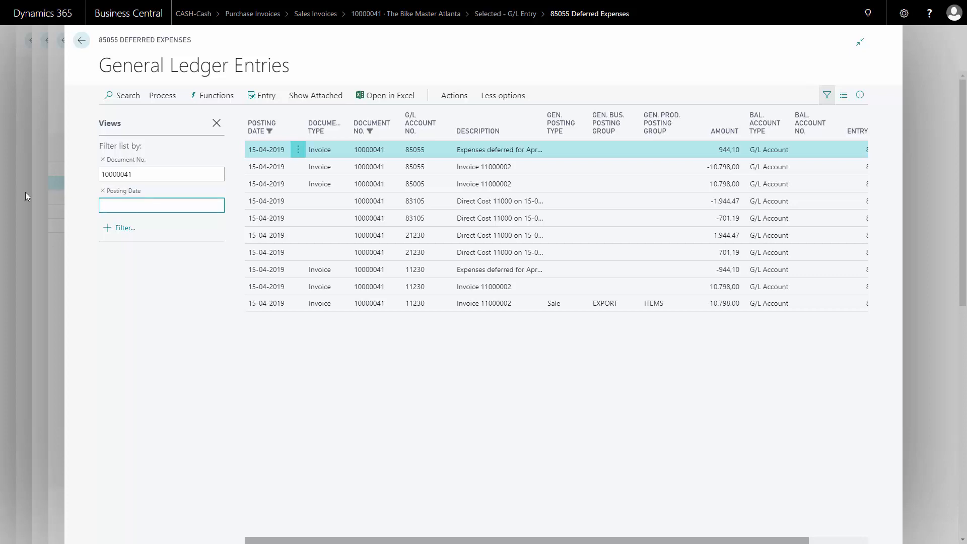